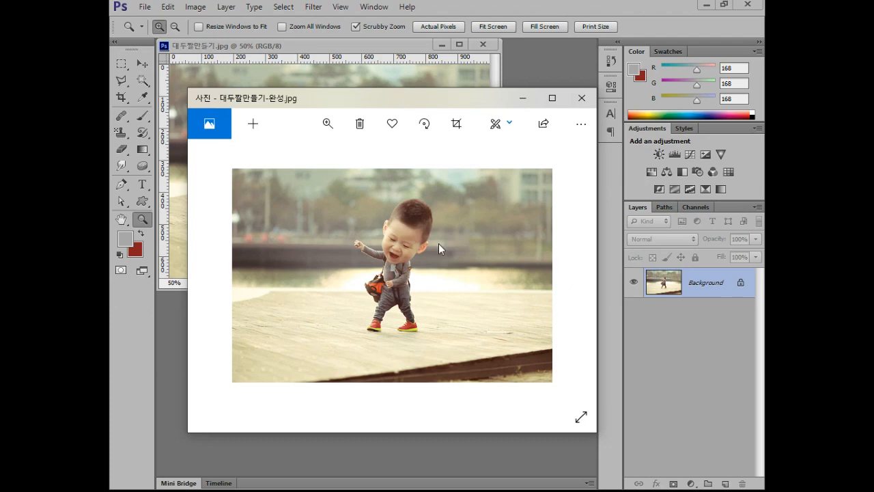
# Close the finished example picture and enlarge the window of the photo being edited.
pyautogui.click(581, 98)
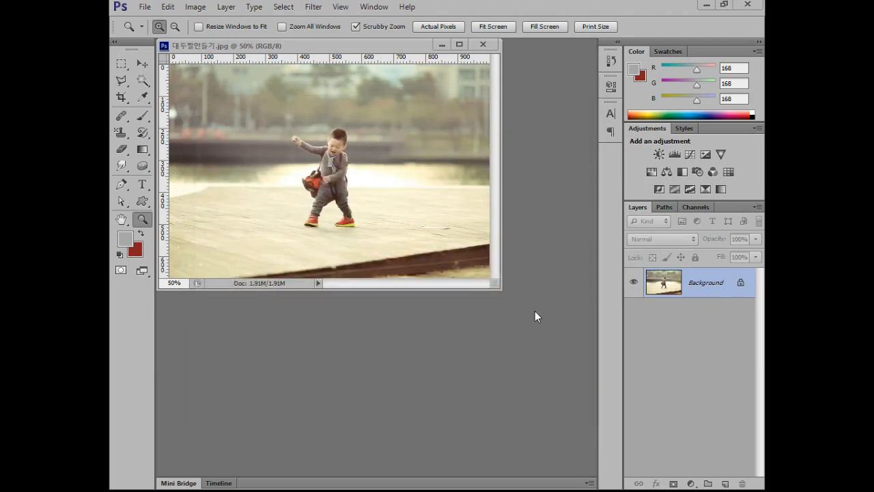
pyautogui.moveTo(498, 288); pyautogui.dragTo(569, 384)
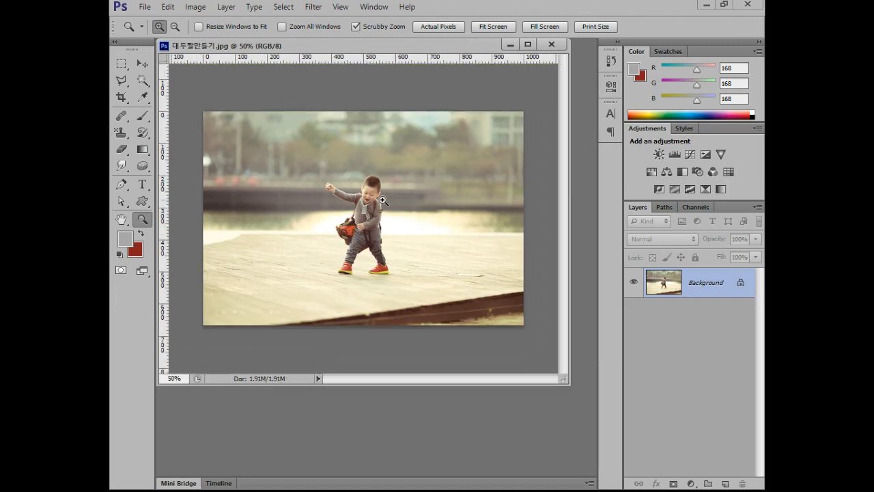
pyautogui.scroll(3, 367, 202)
pyautogui.scroll(5, 367, 202)
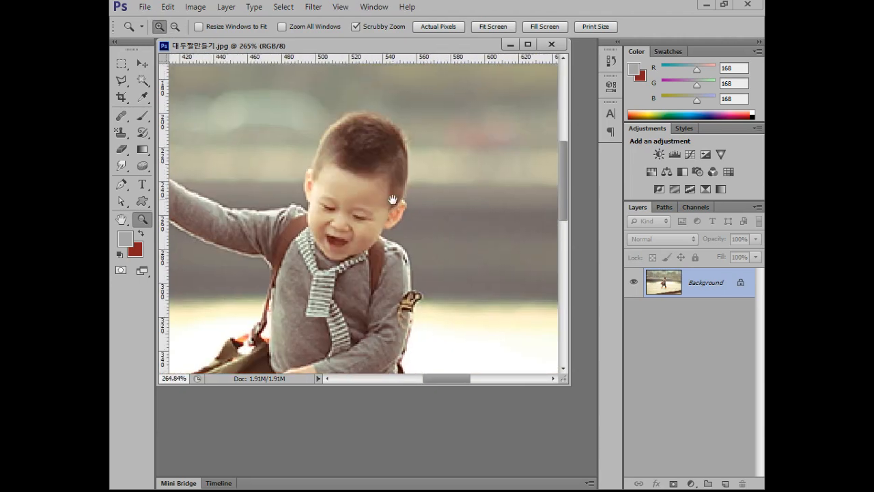
# Copy the boy's head onto its own layer and duplicate that head layer.
pyautogui.click(123, 186)
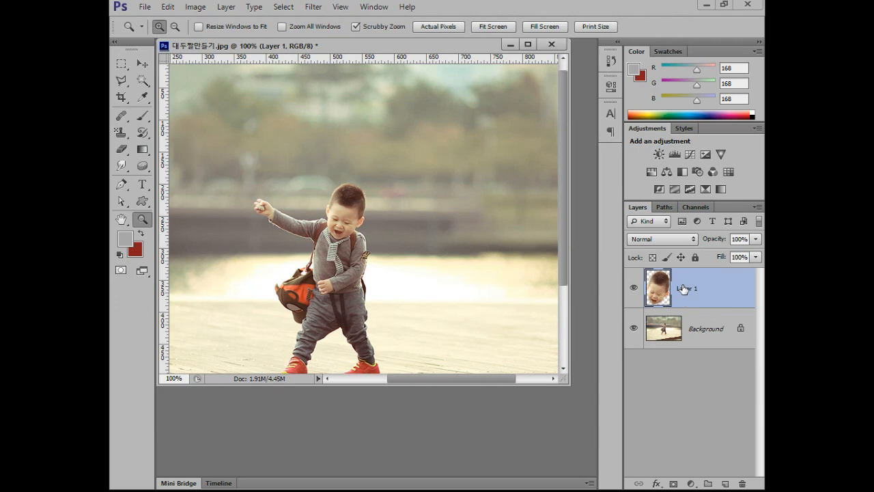
pyautogui.hotkey('ctrl', 'j')
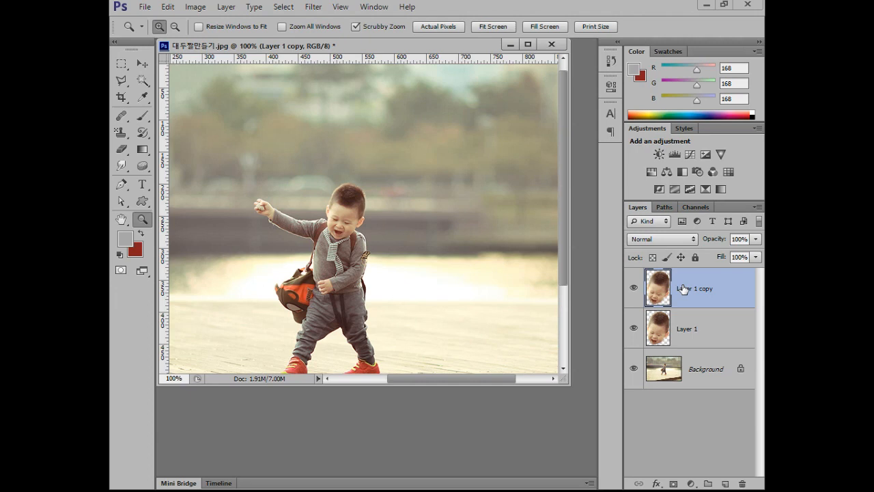
# Try moving the duplicated head away from the original and undo the move.
pyautogui.click(142, 64)
pyautogui.moveTo(374, 205); pyautogui.dragTo(313, 168)
pyautogui.hotkey('ctrl', 'alt', 'z')
pyautogui.hotkey('ctrl', 'alt', 'z')
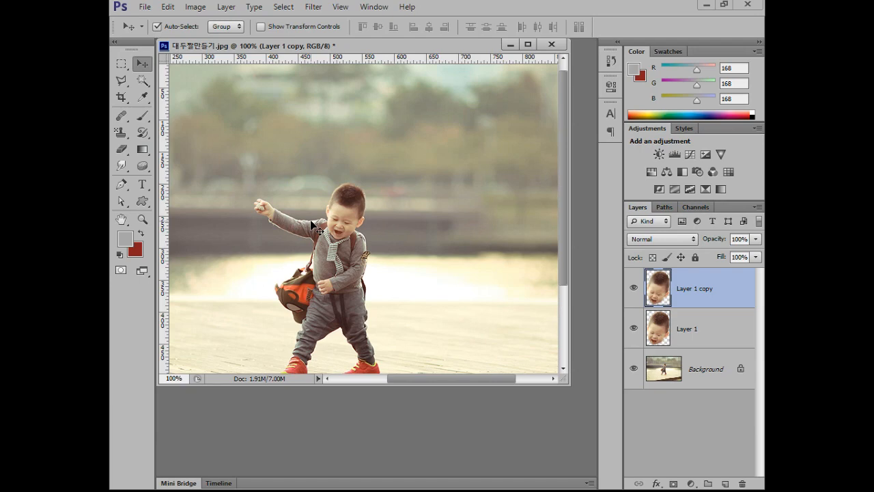
# Place the transform pivot of the duplicated head at the chin and rotate the head about 12° clockwise.
pyautogui.hotkey('ctrl', 't')
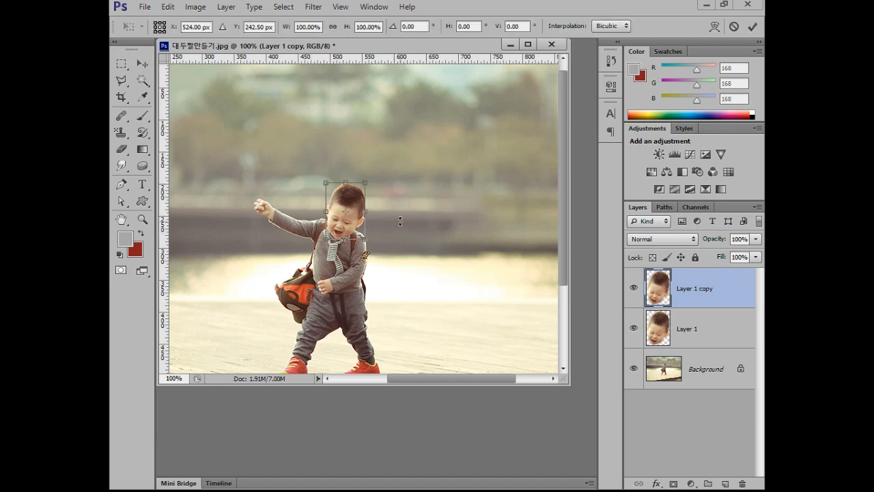
pyautogui.scroll(5, 374, 232)
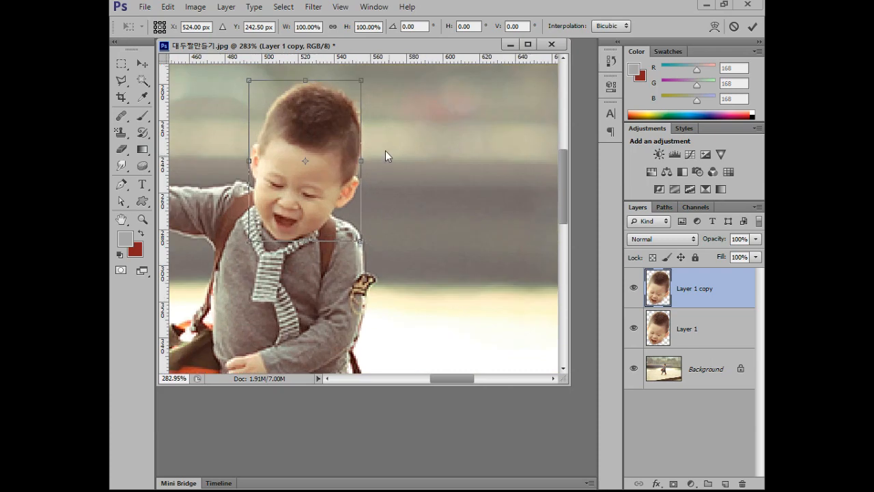
pyautogui.moveTo(386, 157); pyautogui.dragTo(437, 146)
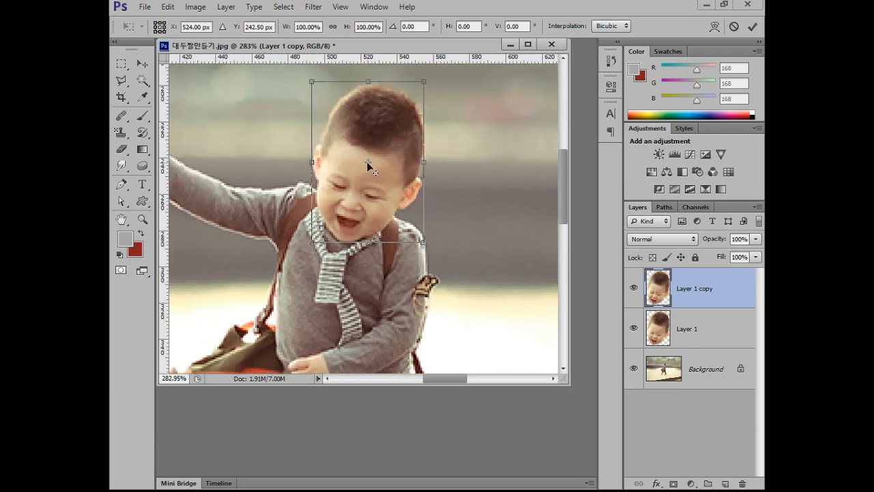
pyautogui.moveTo(444, 82); pyautogui.dragTo(456, 107)
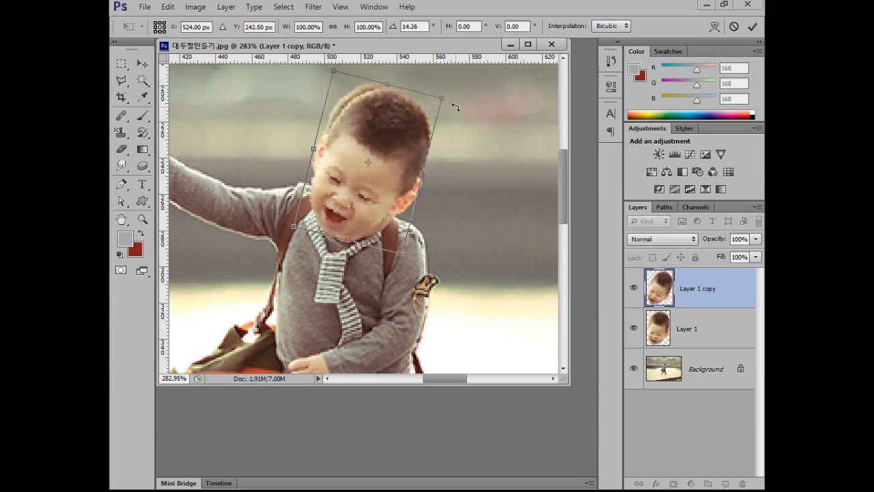
pyautogui.hotkey('ctrl', 'z')
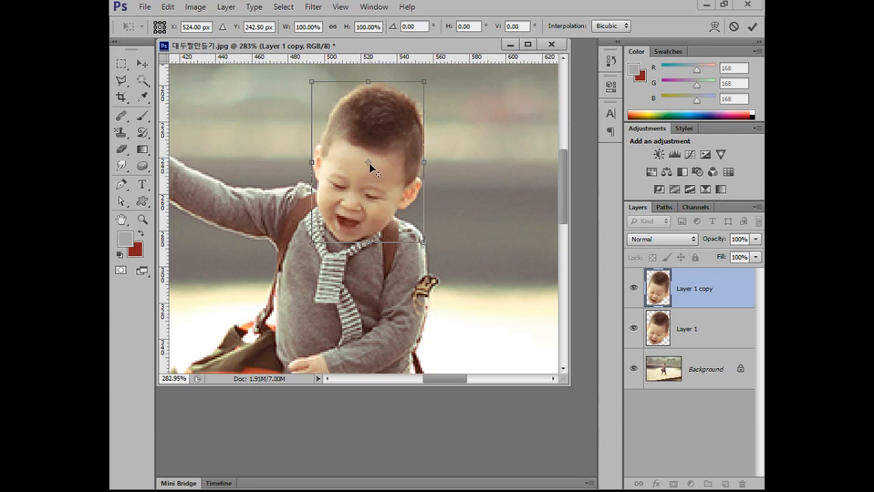
pyautogui.moveTo(369, 163); pyautogui.dragTo(350, 244)
pyautogui.moveTo(445, 80); pyautogui.dragTo(465, 116)
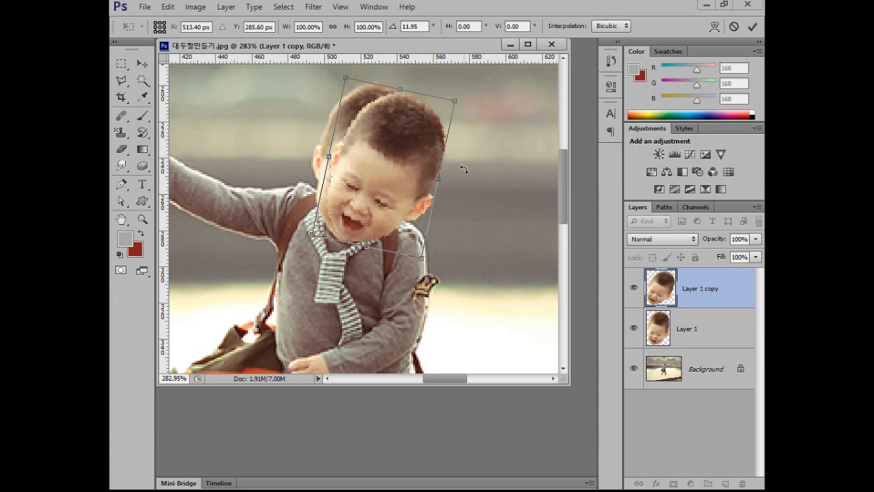
pyautogui.press('Return')
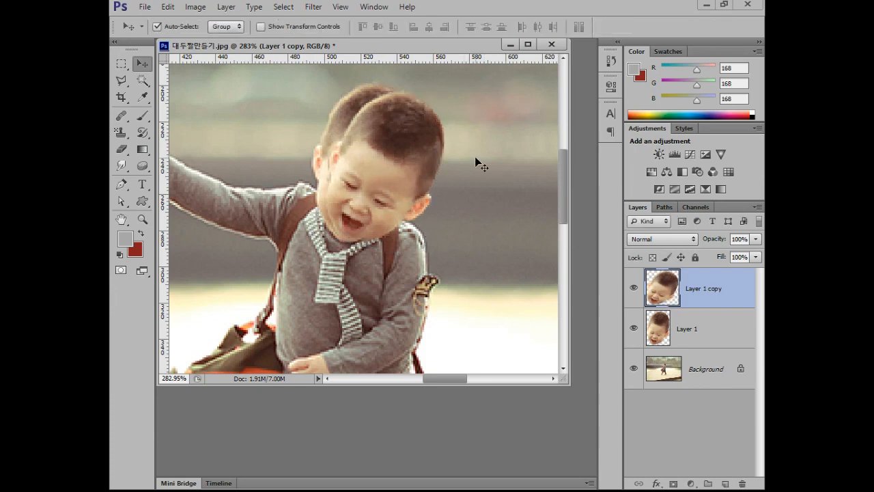
# Hide the rotated head copy layer and enlarge the document window further.
pyautogui.click(634, 290)
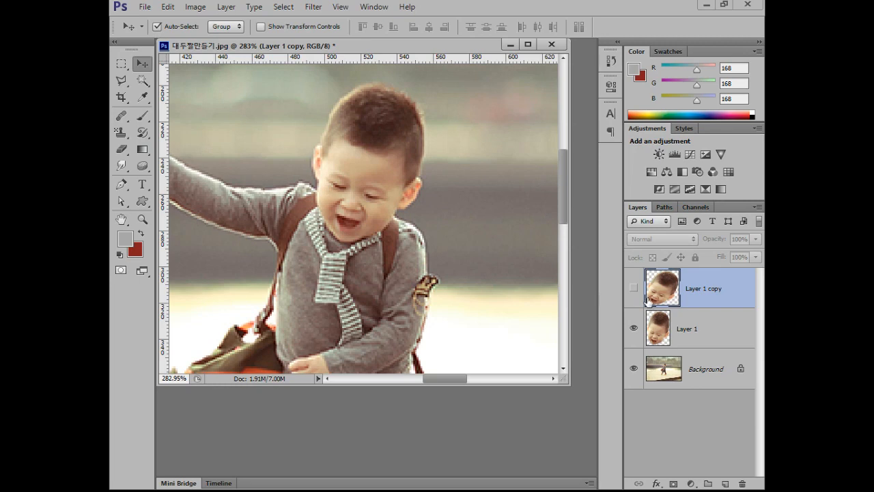
pyautogui.moveTo(563, 381); pyautogui.dragTo(598, 452)
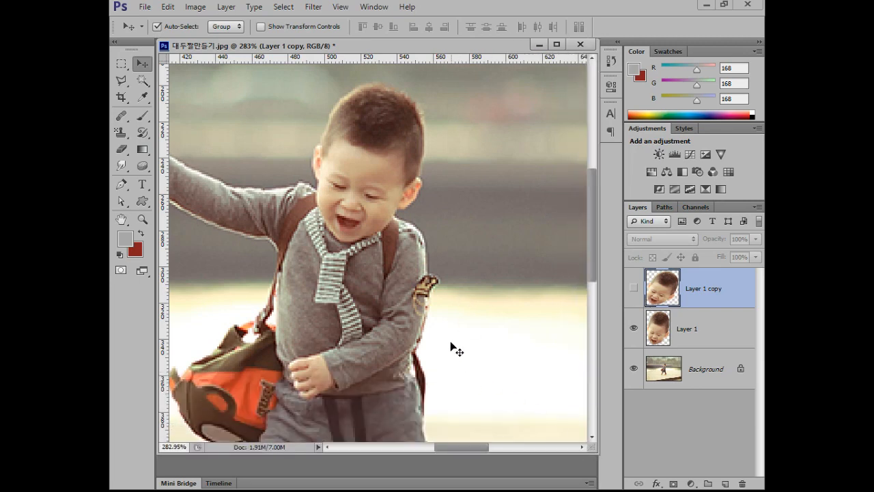
pyautogui.scroll(-8, 448, 336)
pyautogui.press('alt')
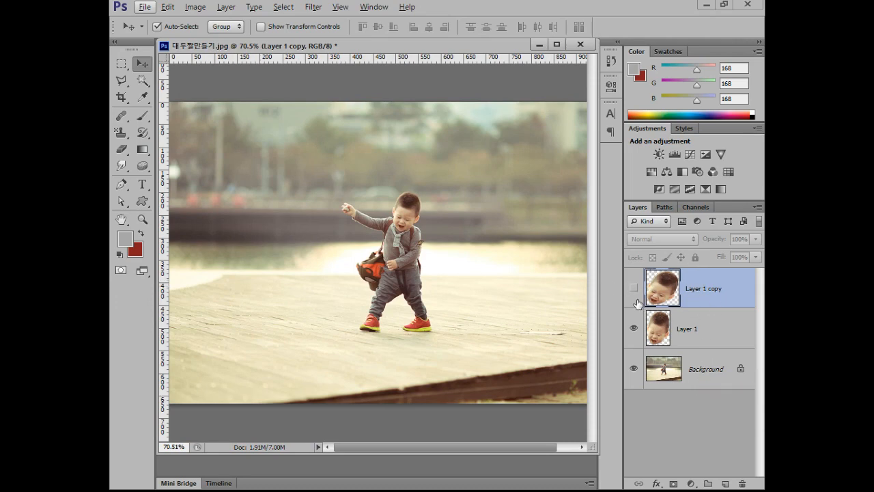
# Convert the Background into an ordinary layer named Layer 0.
pyautogui.doubleClick(702, 373)
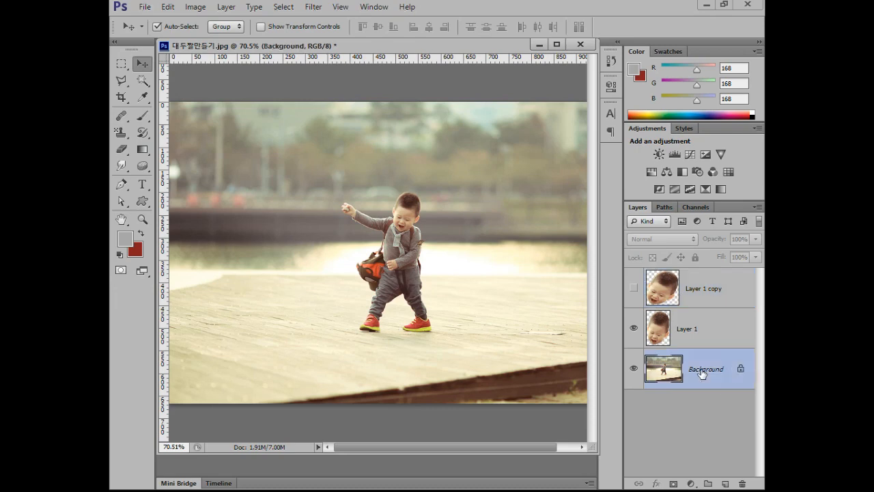
pyautogui.click(539, 151)
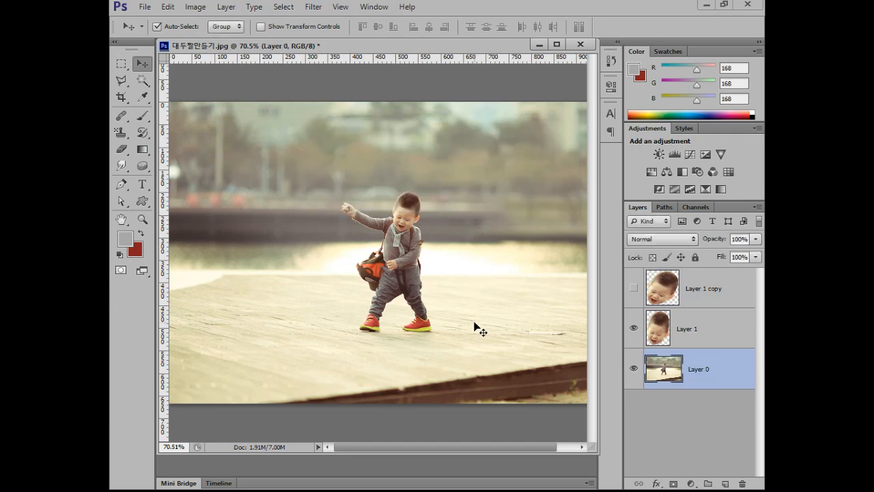
# Begin a free transform of Layer 0, try scaling it about its centre to about 58.6%, and undo the scaling.
pyautogui.scroll(-2, 476, 327)
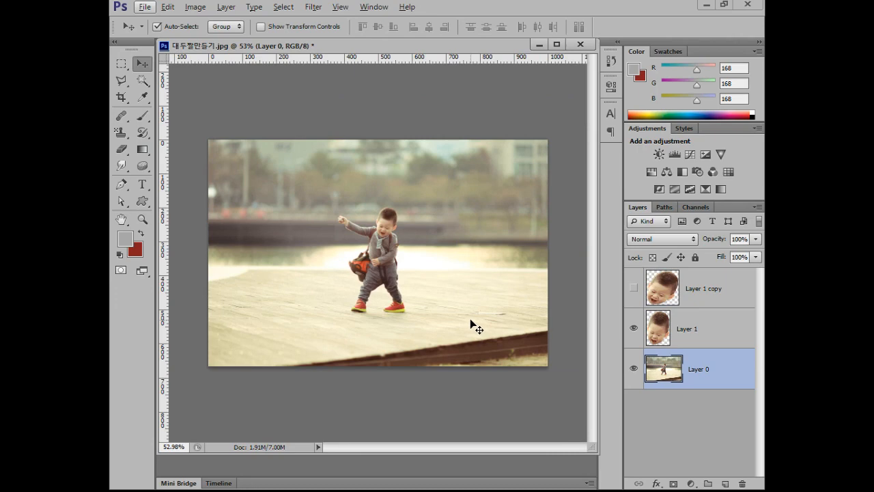
pyautogui.hotkey('ctrl', 't')
pyautogui.scroll(1, 389, 263)
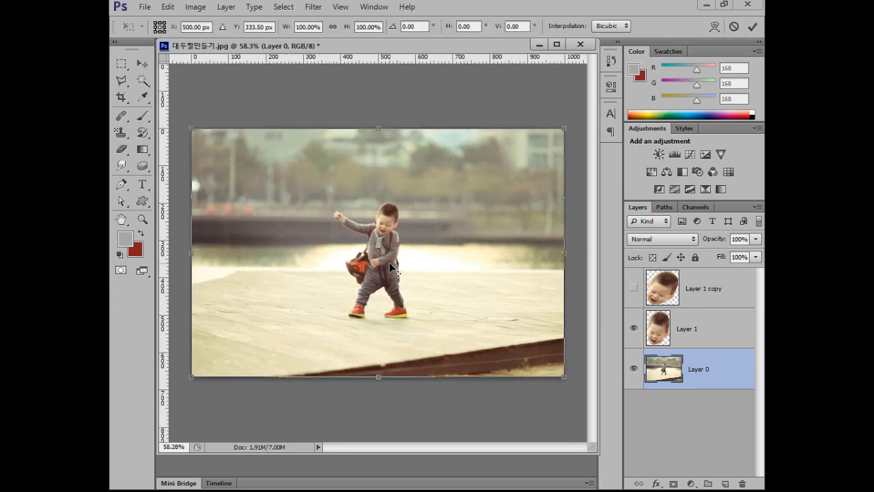
pyautogui.scroll(5, 390, 263)
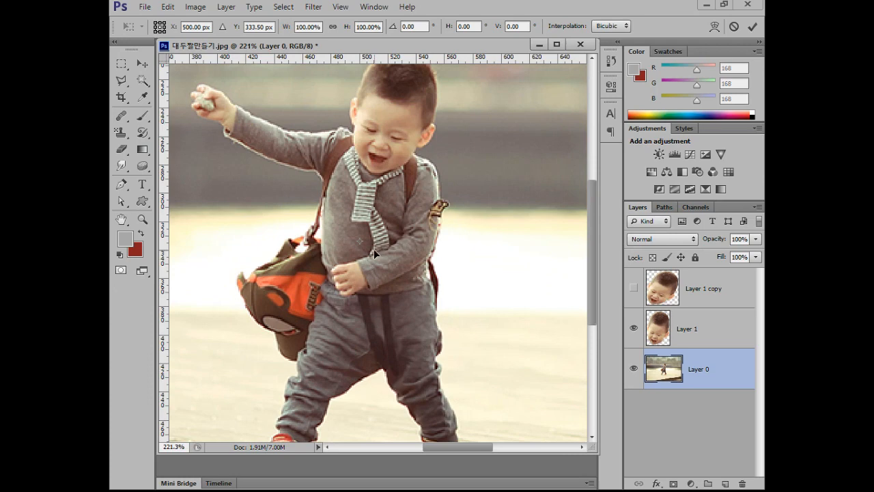
pyautogui.scroll(-6, 373, 249)
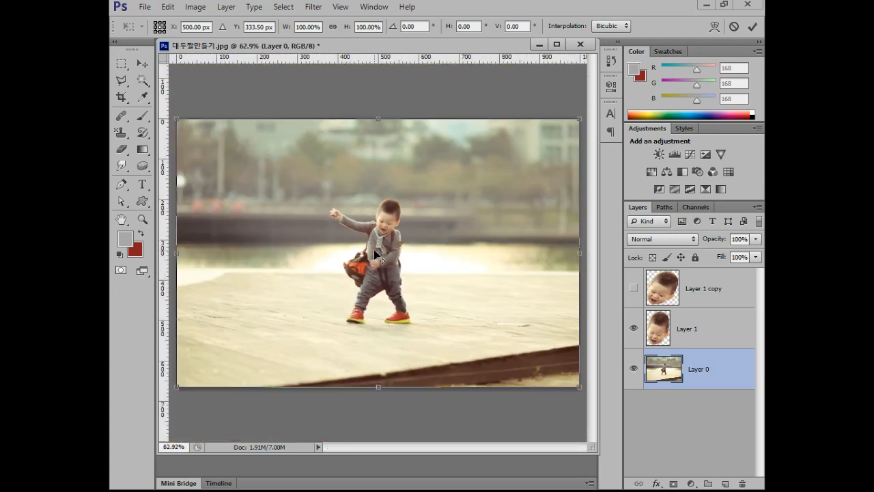
pyautogui.moveTo(544, 142); pyautogui.dragTo(466, 178)
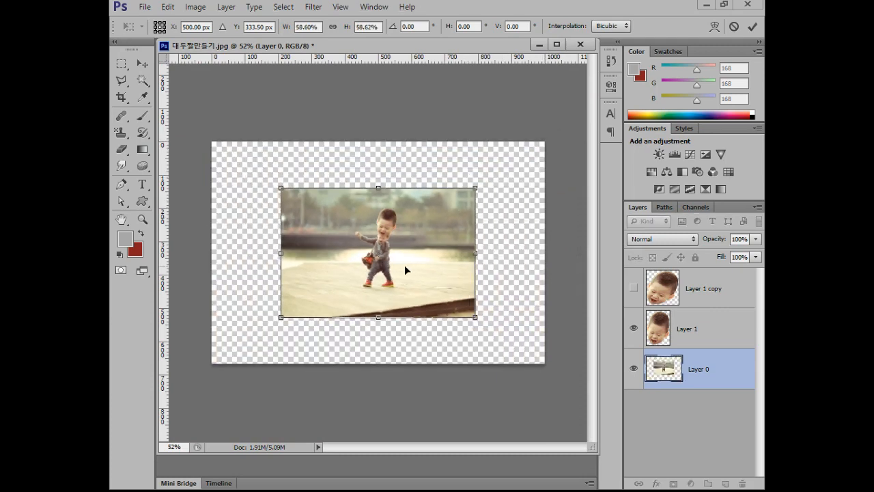
pyautogui.hotkey('ctrl', 'z')
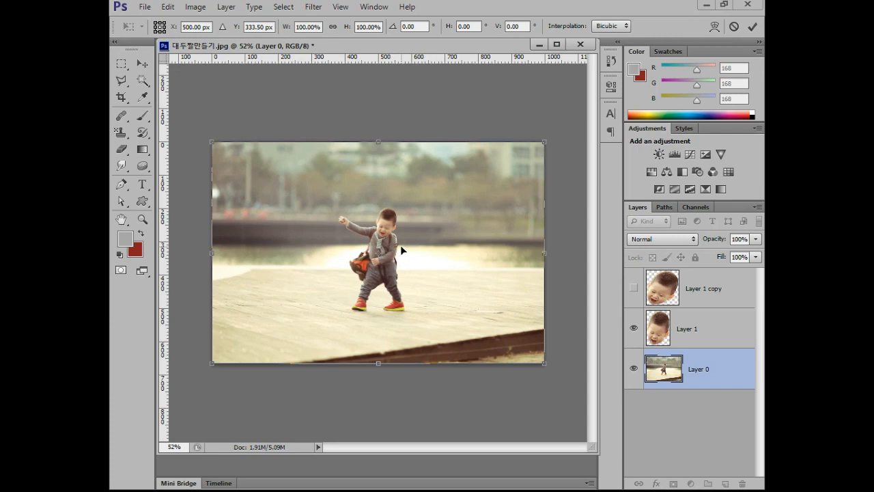
# Place the transform pivot of Layer 0 at the boy's chin and scale the layer down proportionally to about 37%.
pyautogui.scroll(5, 384, 255)
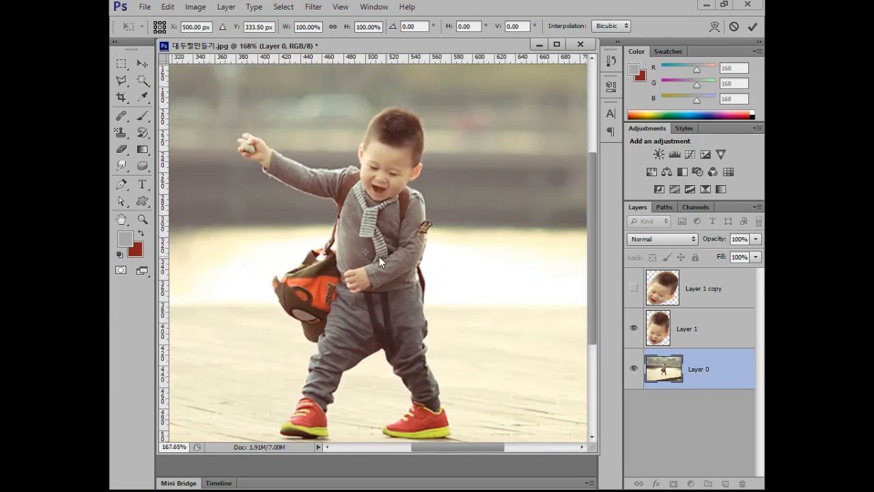
pyautogui.moveTo(366, 252); pyautogui.dragTo(381, 202)
pyautogui.scroll(-1, 507, 253)
pyautogui.scroll(-8, 506, 253)
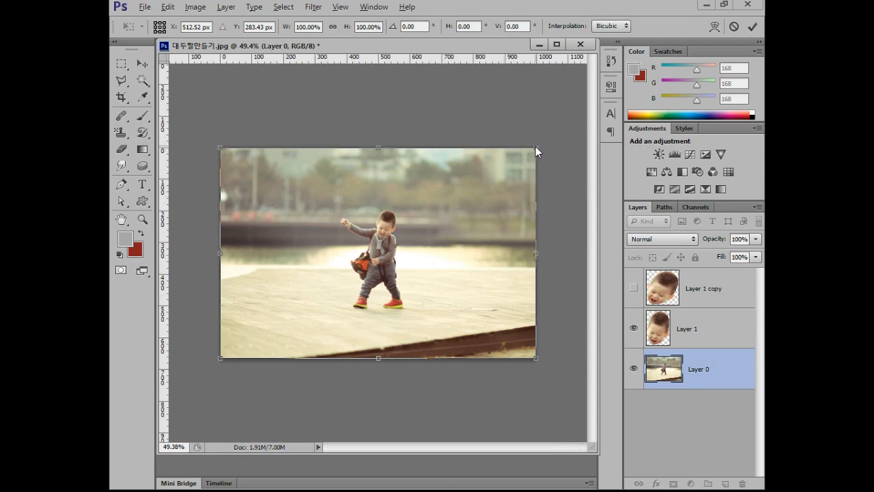
pyautogui.moveTo(533, 358); pyautogui.dragTo(455, 295)
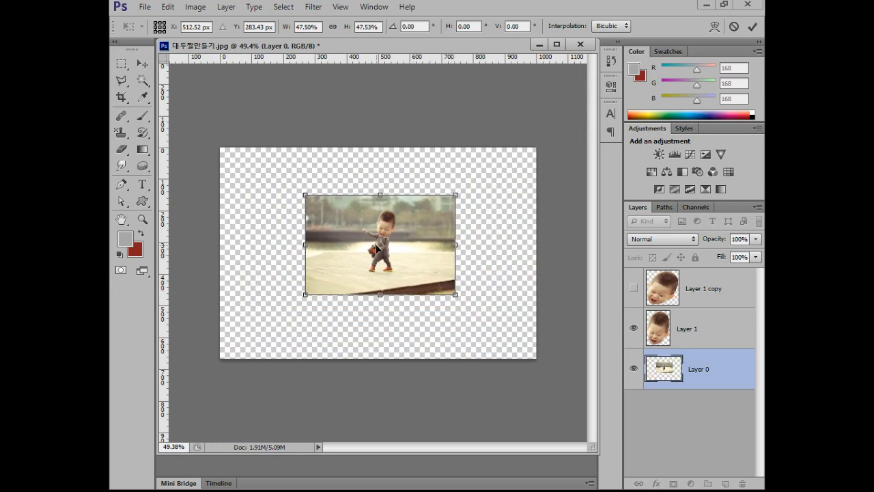
pyautogui.moveTo(455, 295); pyautogui.dragTo(437, 282)
pyautogui.press('Up')
pyautogui.press('Up')
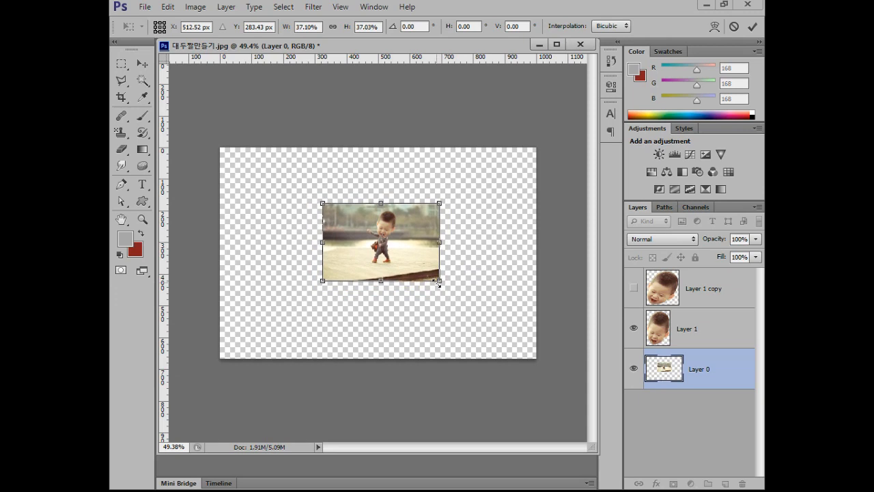
pyautogui.press('Return')
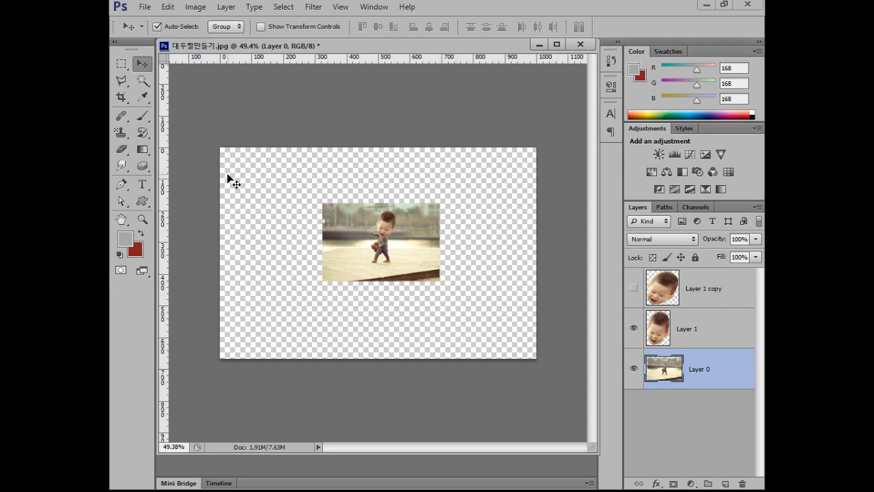
# Crop the canvas to the edges of the shrunken photo.
pyautogui.click(121, 96)
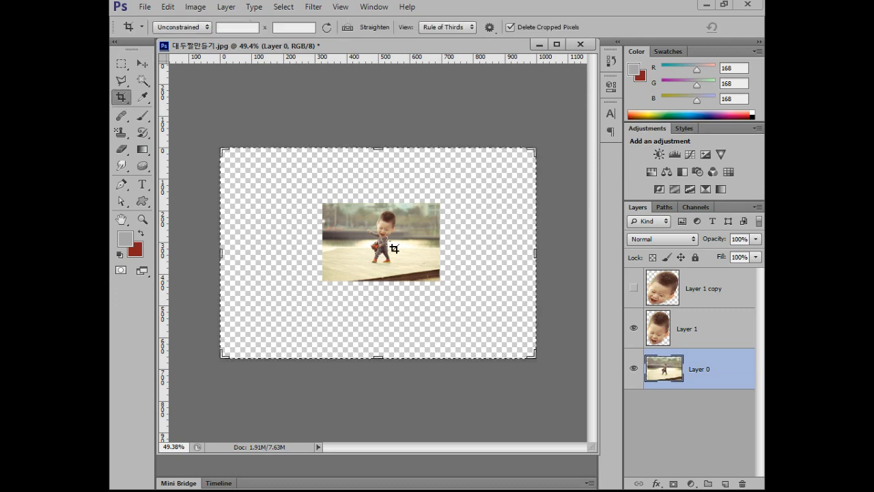
pyautogui.moveTo(323, 202); pyautogui.dragTo(436, 290)
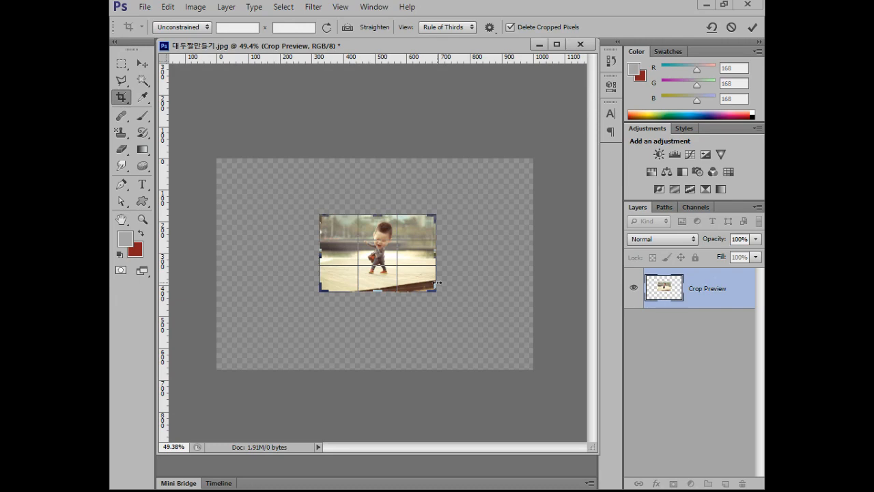
pyautogui.press('Return')
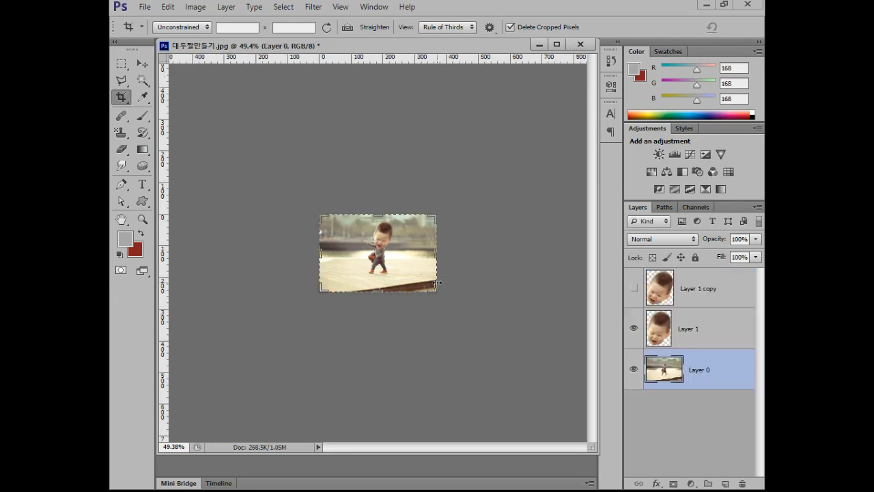
# Show the rotated head copy layer, Layer 1 copy, with the image viewed at 100%.
pyautogui.doubleClick(143, 219)
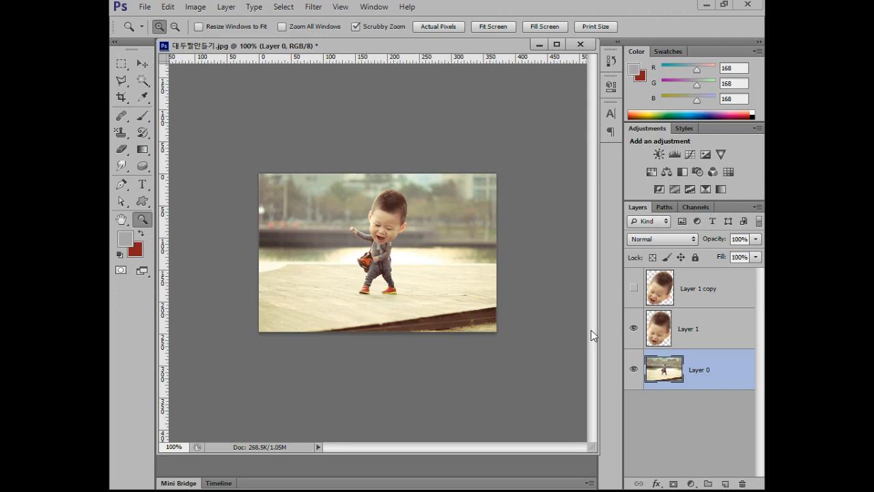
pyautogui.click(145, 63)
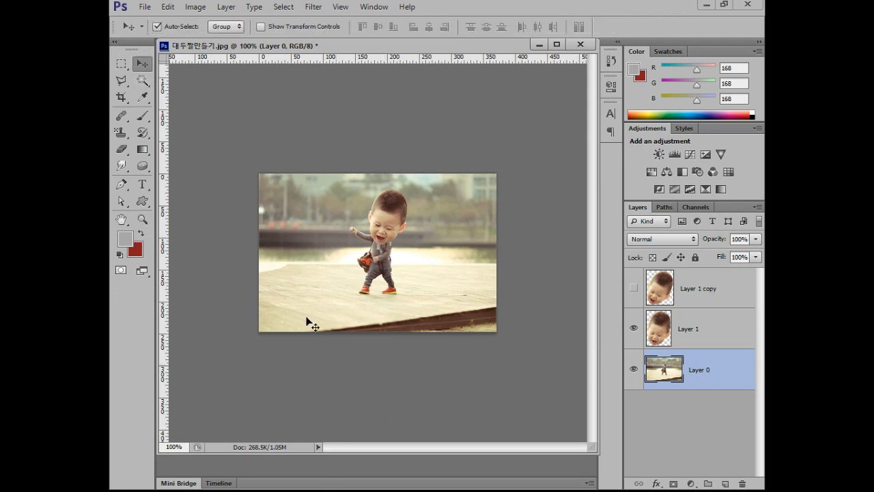
pyautogui.click(634, 290)
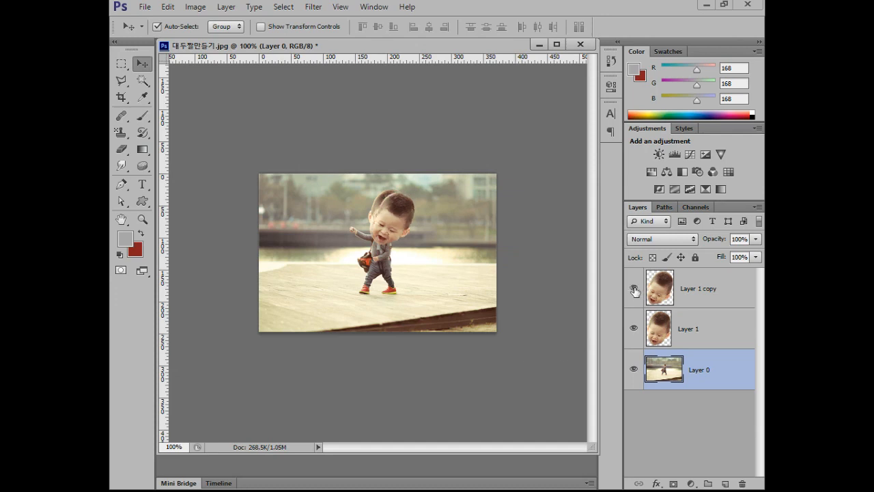
# Hide Layer 1 copy and open the Timeline panel.
pyautogui.click(634, 290)
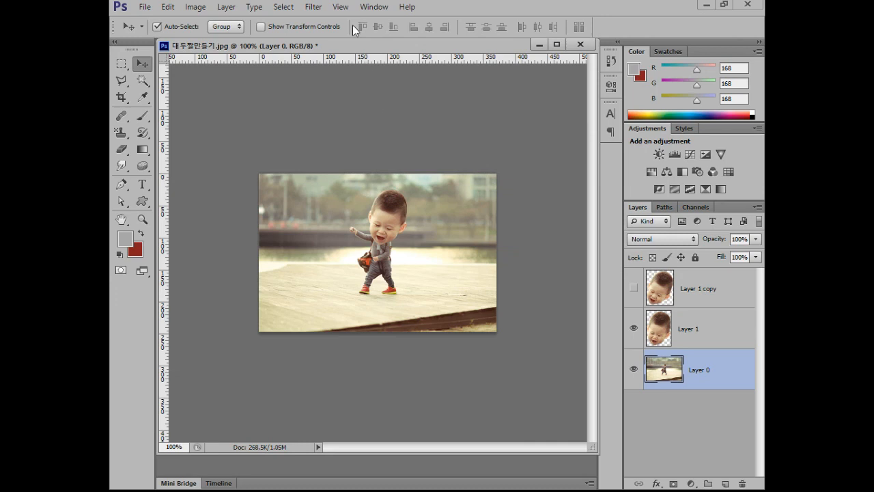
pyautogui.click(374, 7)
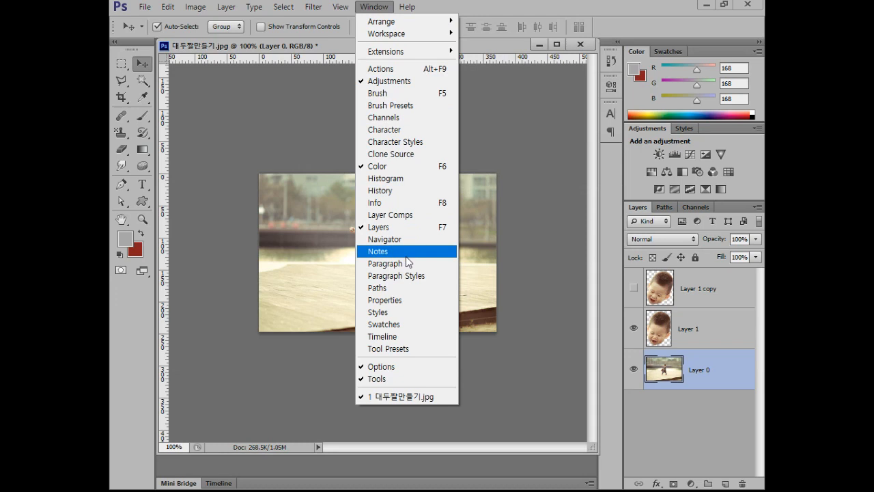
pyautogui.click(414, 339)
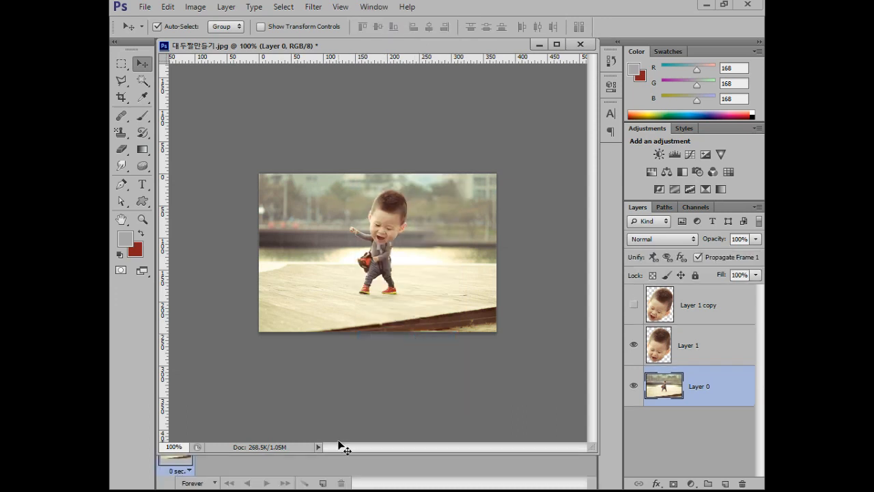
# Detach the Timeline into a floating panel above the photo and widen it to nearly the document's width.
pyautogui.moveTo(266, 450); pyautogui.dragTo(266, 386)
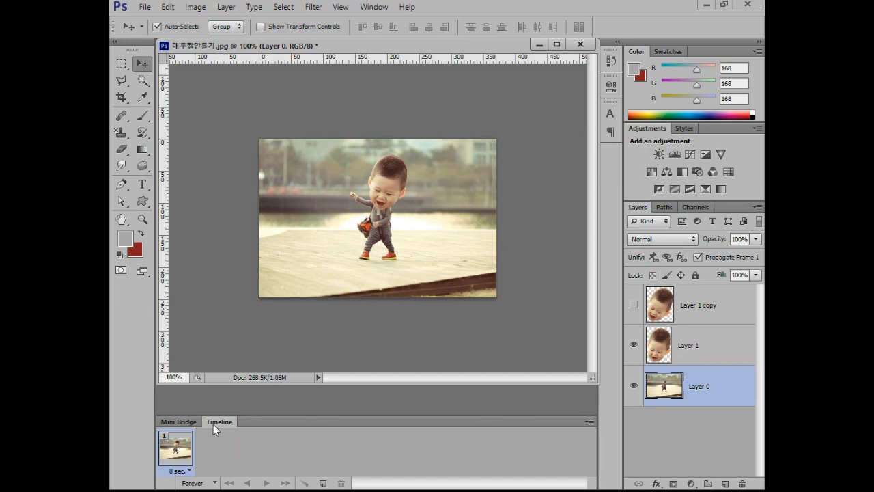
pyautogui.moveTo(213, 424); pyautogui.dragTo(169, 53)
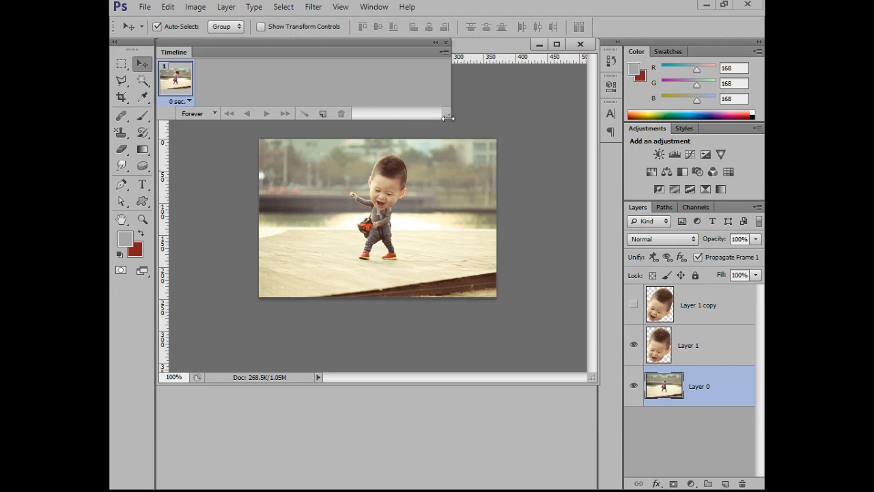
pyautogui.moveTo(448, 117); pyautogui.dragTo(573, 120)
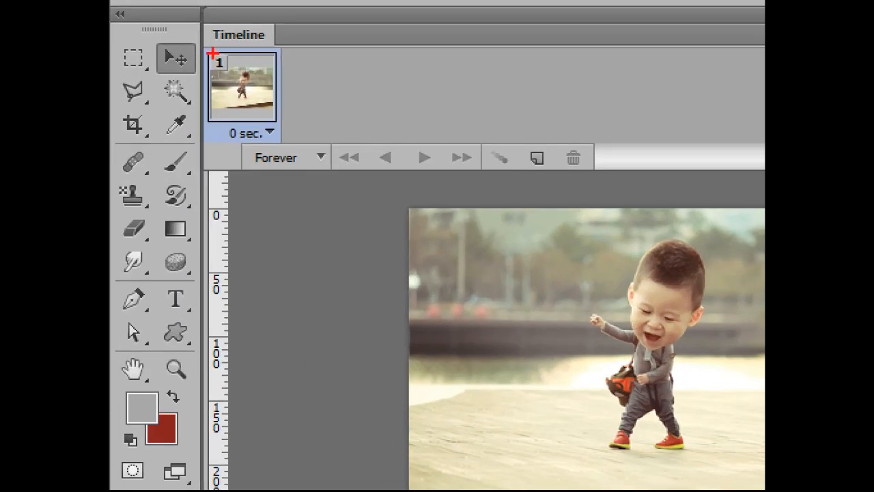
pyautogui.moveTo(206, 52)
pyautogui.mouseDown()
pyautogui.moveTo(217, 104)
pyautogui.moveTo(279, 126)
pyautogui.mouseUp()
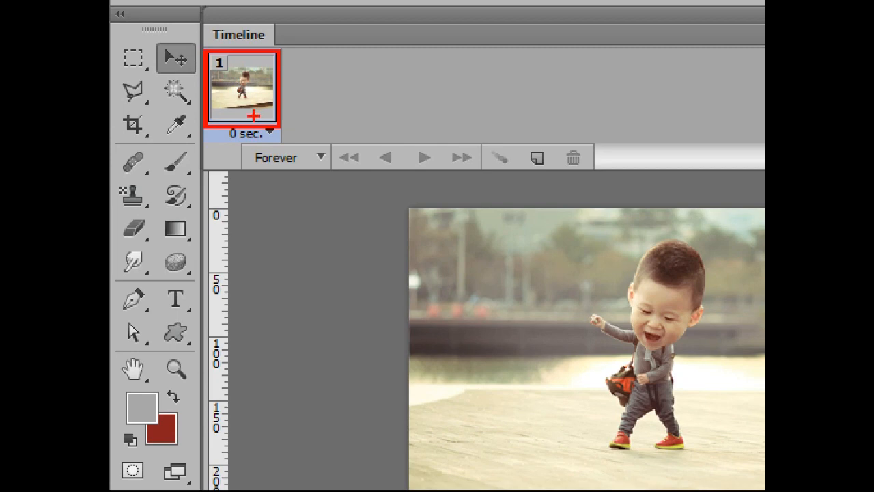
pyautogui.moveTo(222, 125); pyautogui.dragTo(280, 147)
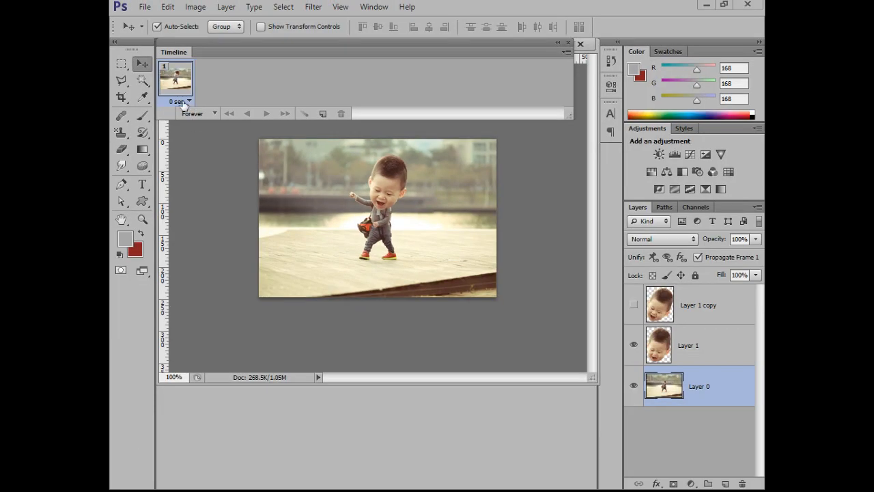
# Set the first animation frame's delay to a custom 0.3 seconds and duplicate the frame.
pyautogui.click(189, 102)
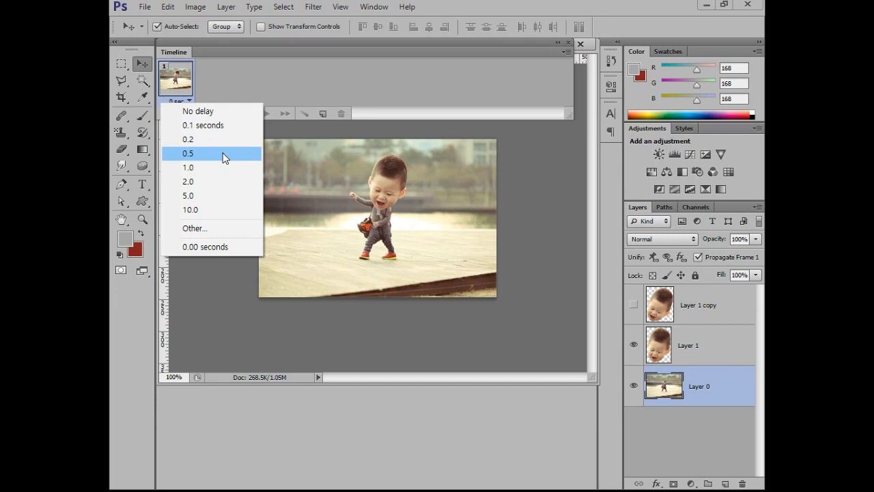
pyautogui.click(231, 230)
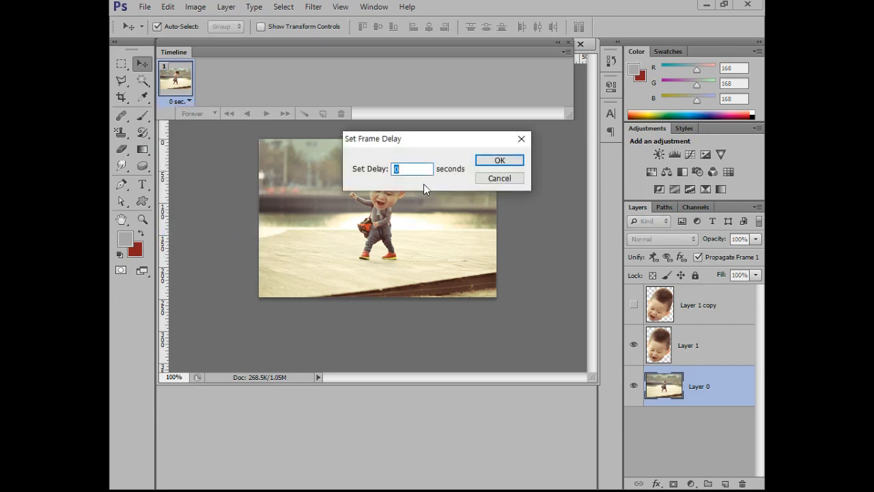
pyautogui.write('0.3')
pyautogui.click(486, 163)
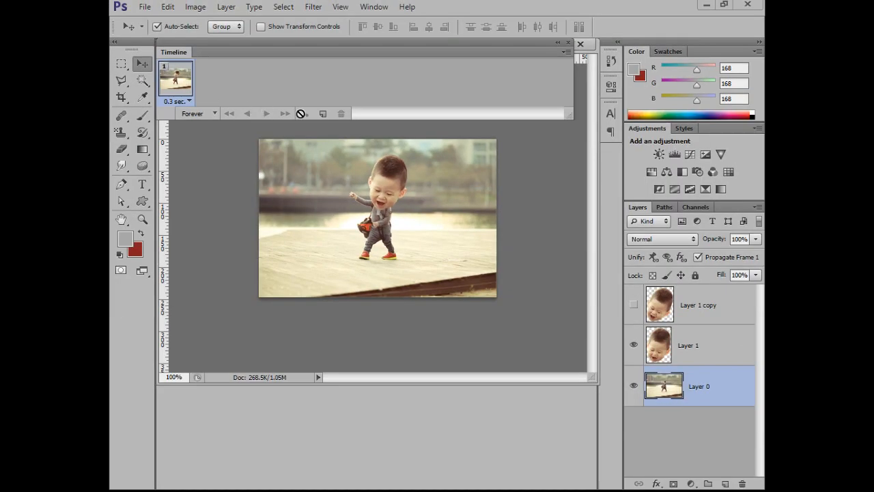
pyautogui.click(322, 114)
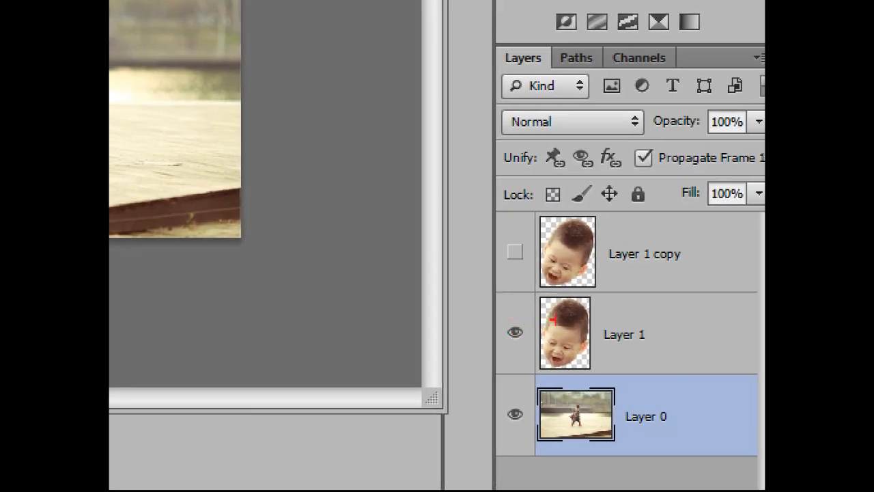
pyautogui.moveTo(526, 316)
pyautogui.mouseDown()
pyautogui.moveTo(494, 340)
pyautogui.moveTo(513, 325)
pyautogui.moveTo(530, 343)
pyautogui.mouseUp()
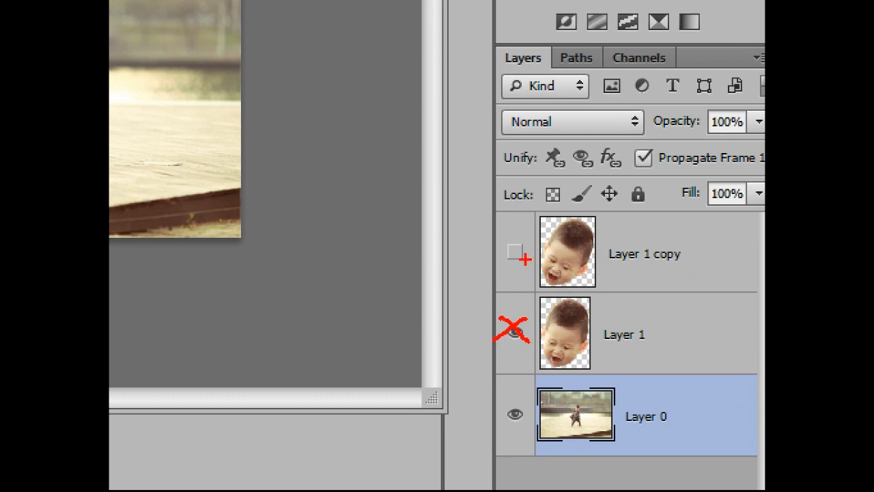
pyautogui.moveTo(496, 233)
pyautogui.mouseDown()
pyautogui.moveTo(535, 273)
pyautogui.moveTo(524, 257)
pyautogui.mouseUp()
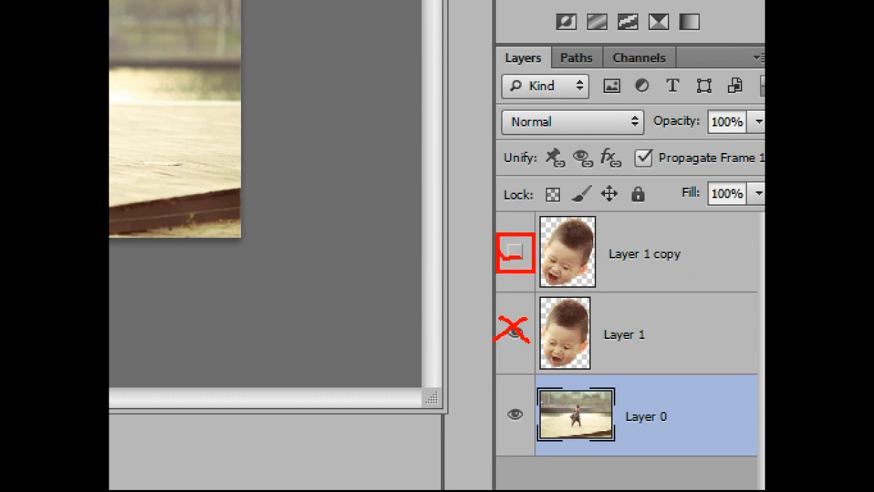
pyautogui.moveTo(519, 323); pyautogui.dragTo(530, 341)
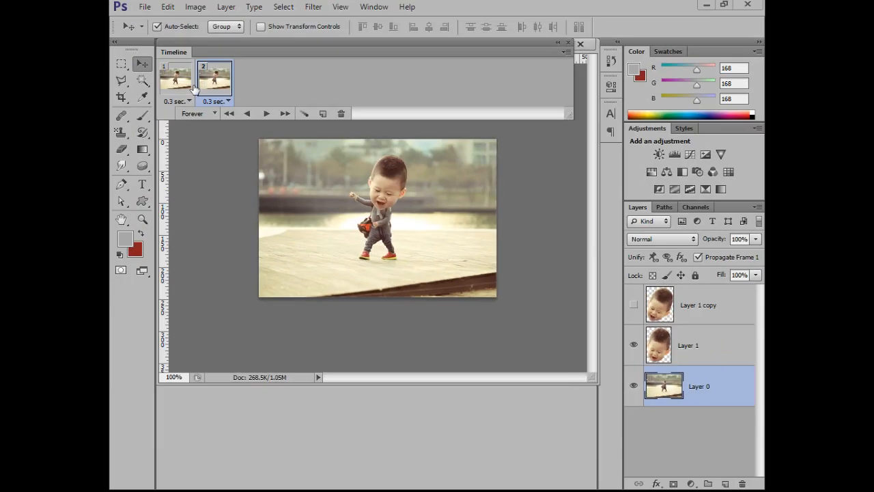
# In frame 2, hide Layer 1 and show the tilted head on Layer 1 copy.
pyautogui.click(635, 347)
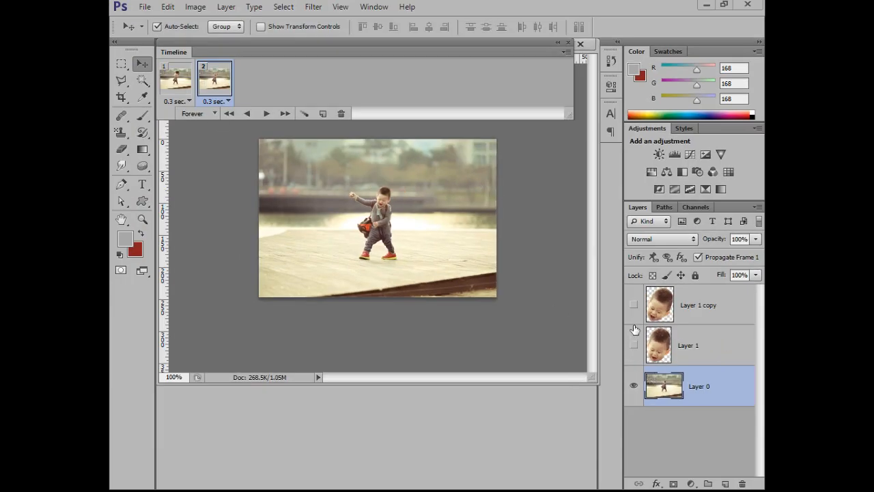
pyautogui.click(634, 306)
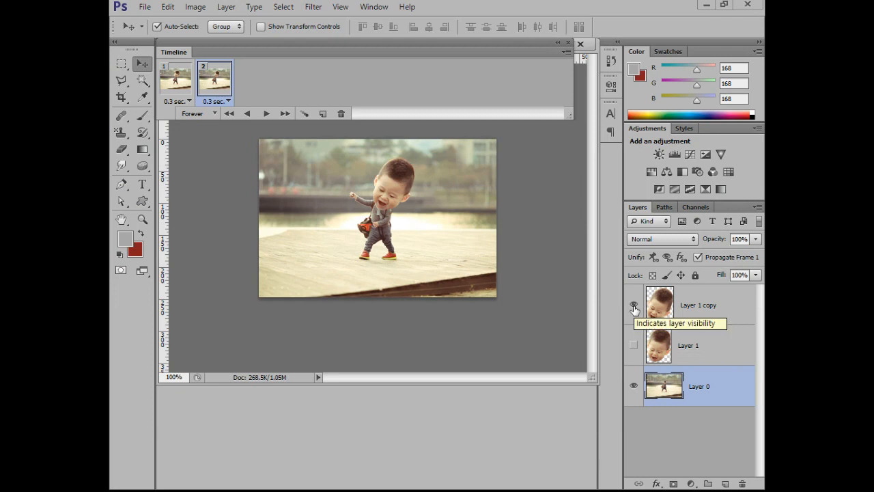
# Alternate repeatedly between frames 1 and 2 to compare the upright and tilted heads.
pyautogui.click(175, 83)
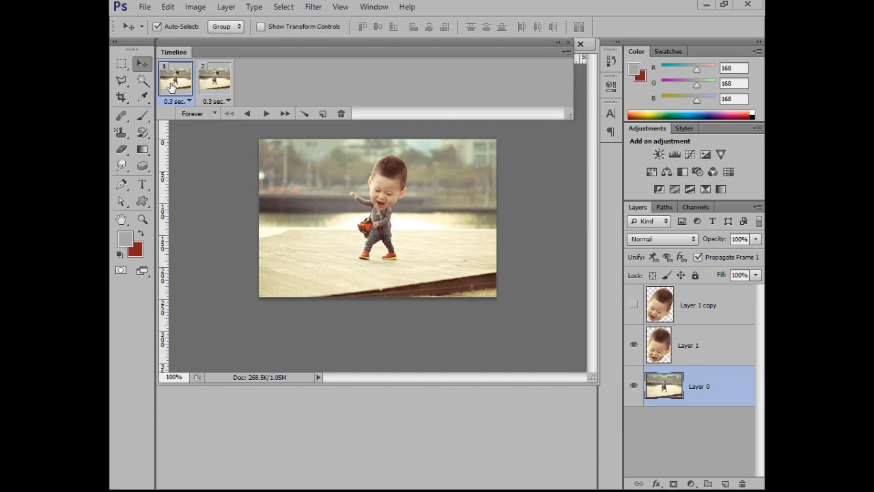
pyautogui.click(214, 82)
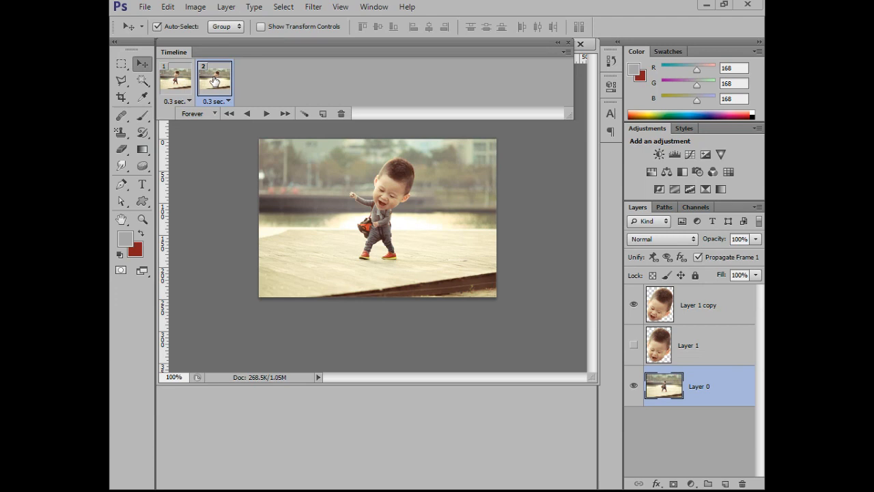
pyautogui.click(179, 79)
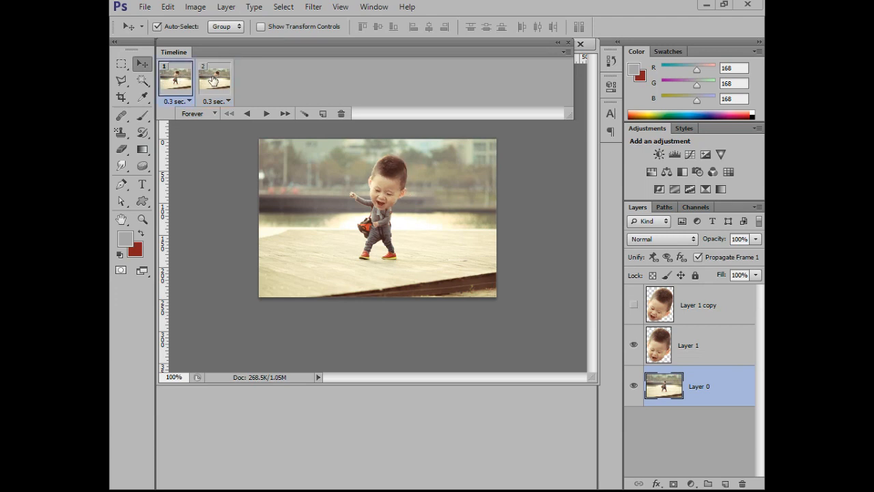
pyautogui.click(214, 80)
pyautogui.click(182, 82)
pyautogui.click(209, 82)
pyautogui.click(181, 80)
pyautogui.click(207, 82)
pyautogui.click(178, 80)
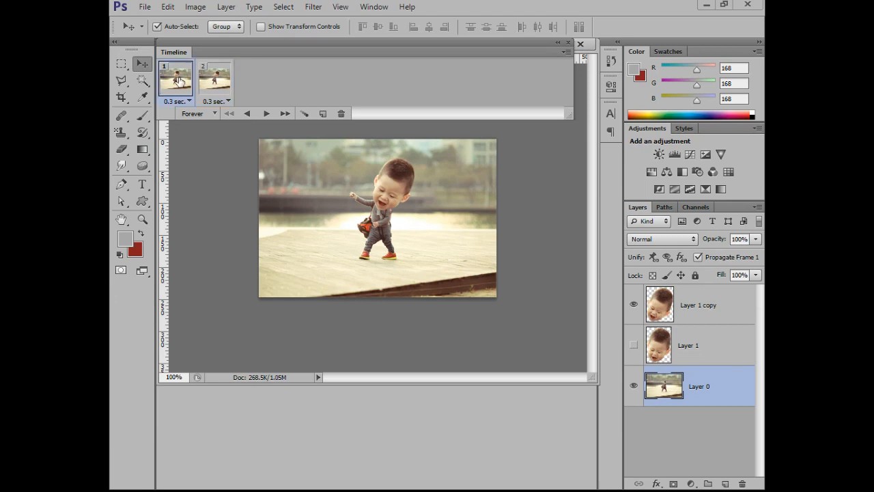
pyautogui.click(208, 82)
pyautogui.click(177, 80)
pyautogui.click(201, 90)
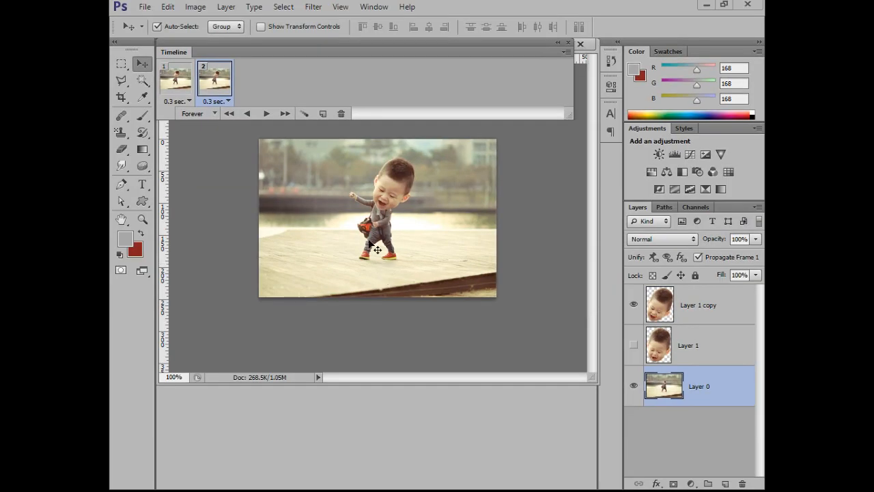
pyautogui.click(169, 81)
pyautogui.click(208, 83)
pyautogui.click(178, 79)
pyautogui.click(210, 81)
pyautogui.click(182, 81)
pyautogui.click(208, 81)
# Preview the two-frame head-tilting animation, stopping it and playing it again.
pyautogui.click(336, 147)
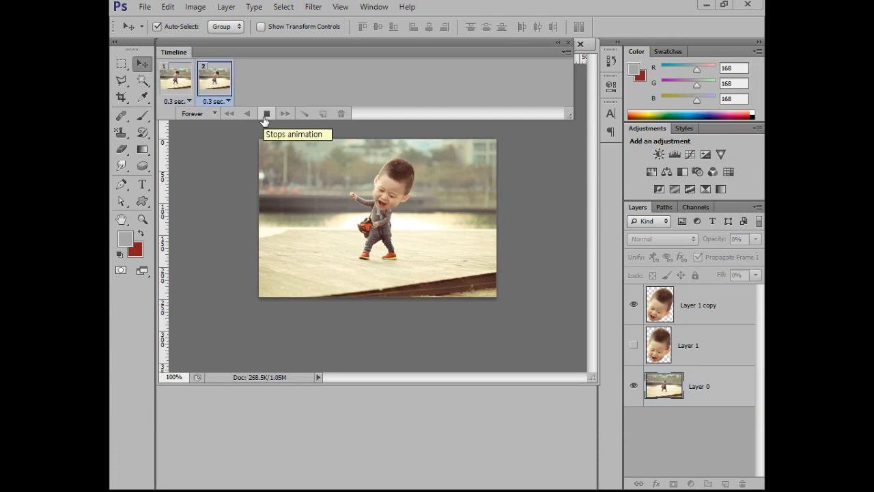
pyautogui.press('space')
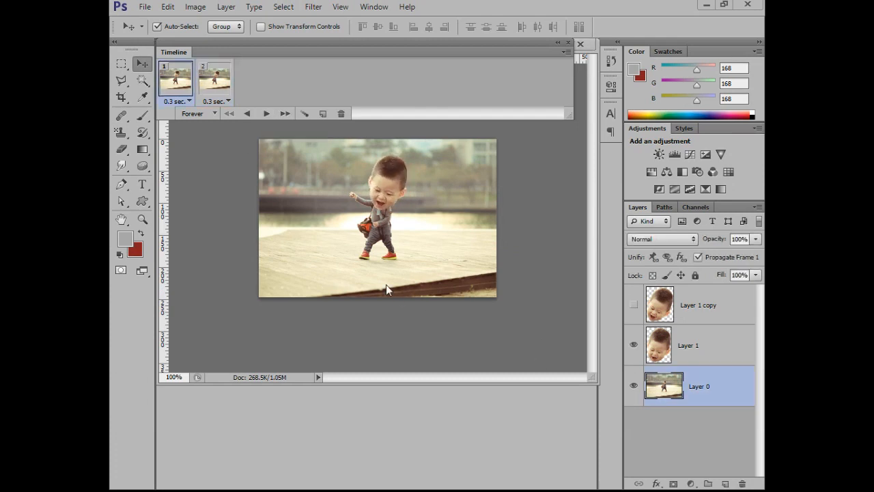
pyautogui.click(266, 113)
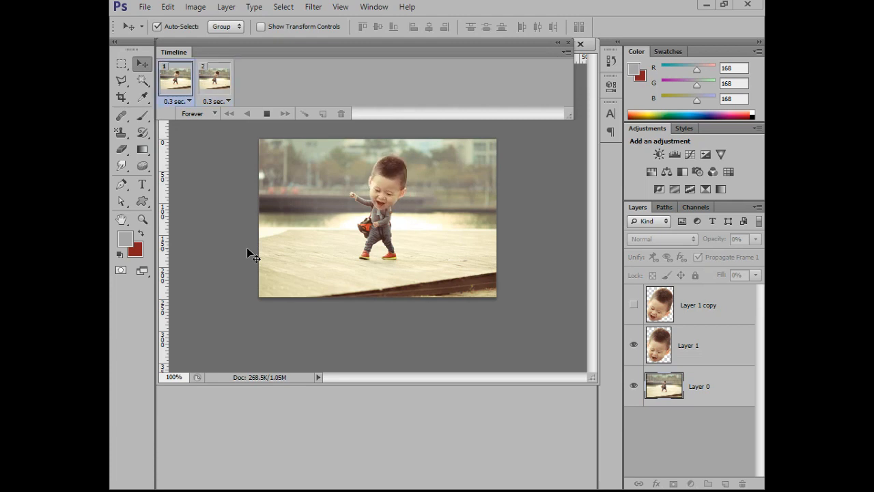
# Start a Save for Web export of the animation and set its file format to GIF.
pyautogui.click(146, 7)
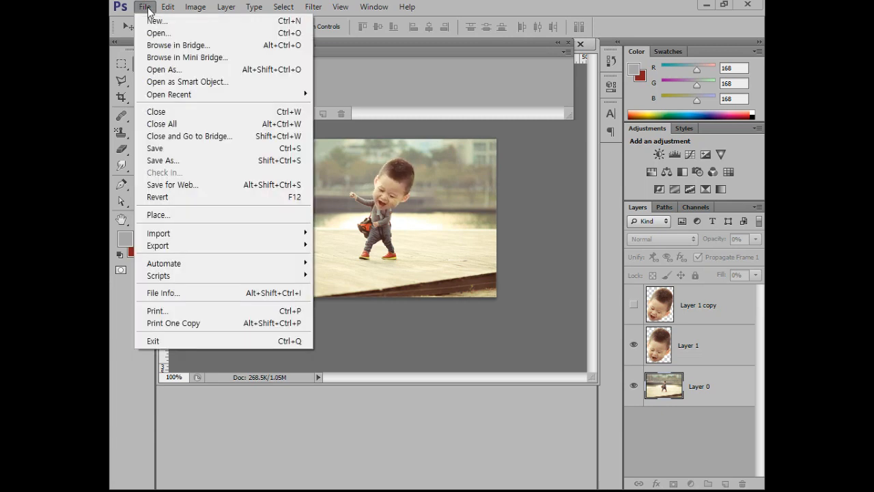
pyautogui.click(185, 183)
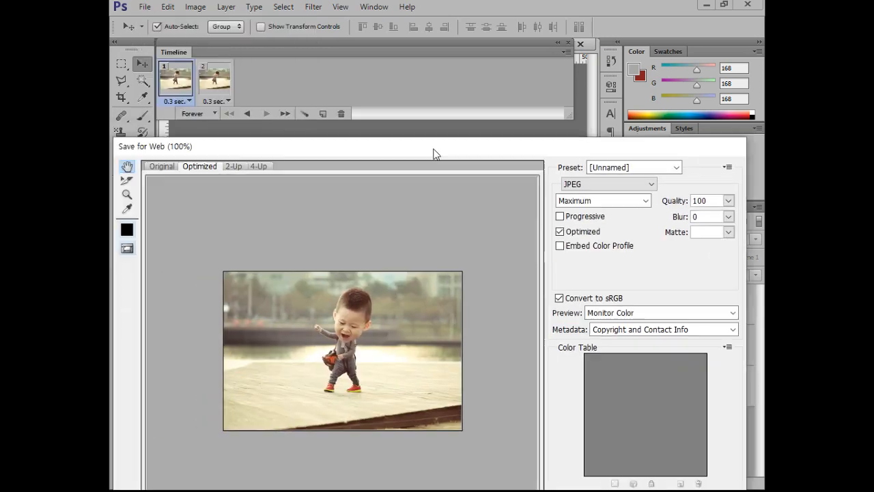
pyautogui.moveTo(433, 152); pyautogui.dragTo(433, 25)
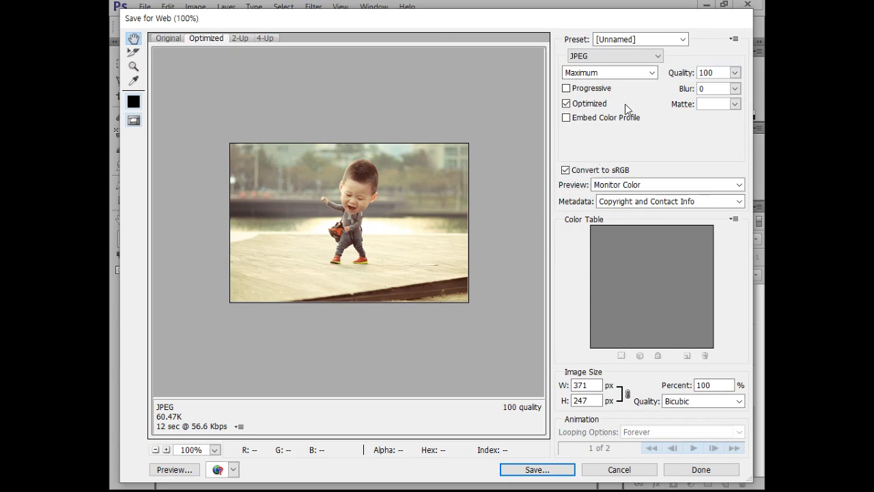
pyautogui.click(626, 55)
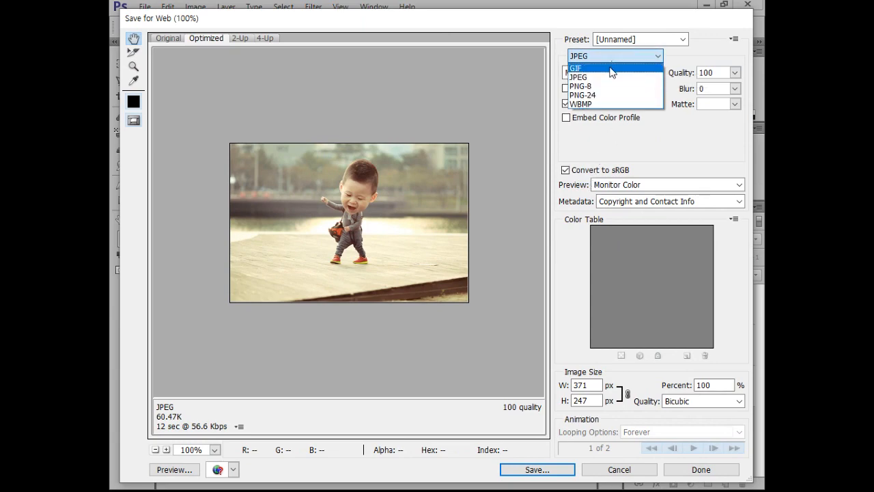
pyautogui.click(611, 69)
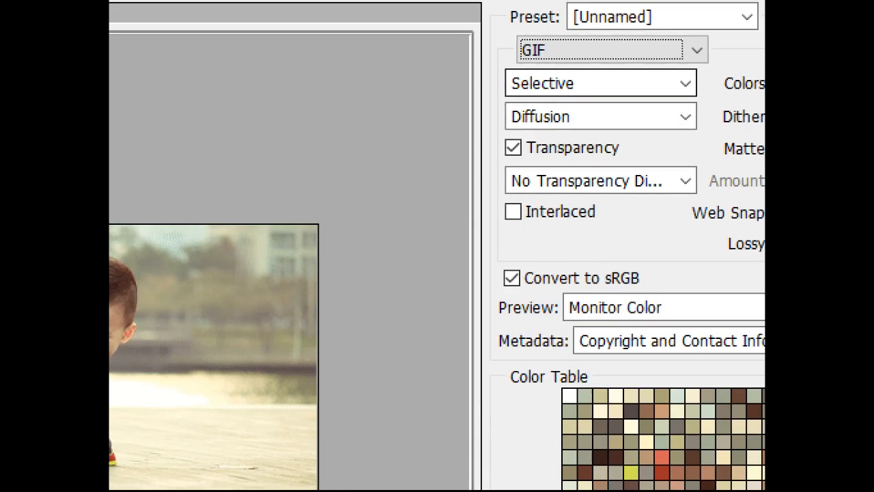
pyautogui.moveTo(503, 26); pyautogui.dragTo(687, 72)
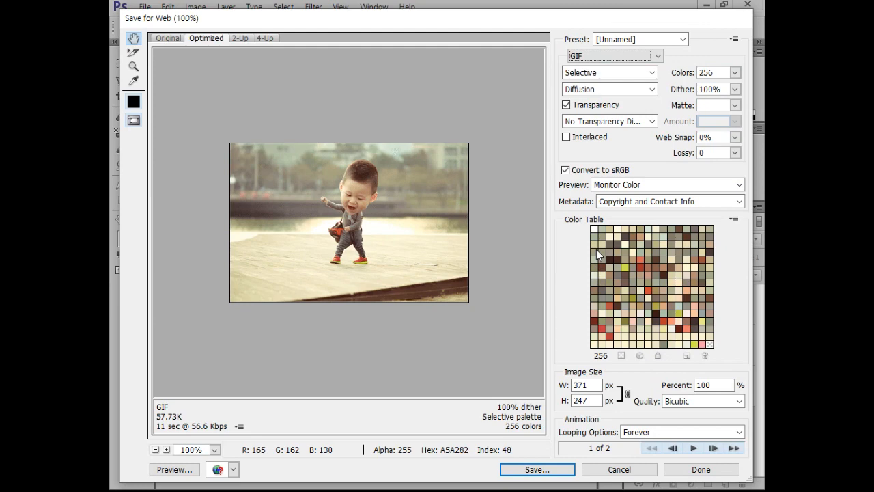
# Save the GIF to the desktop as 대두짤만들기, dismissing the non-Latin file name warning and opting not to show it again.
pyautogui.click(526, 470)
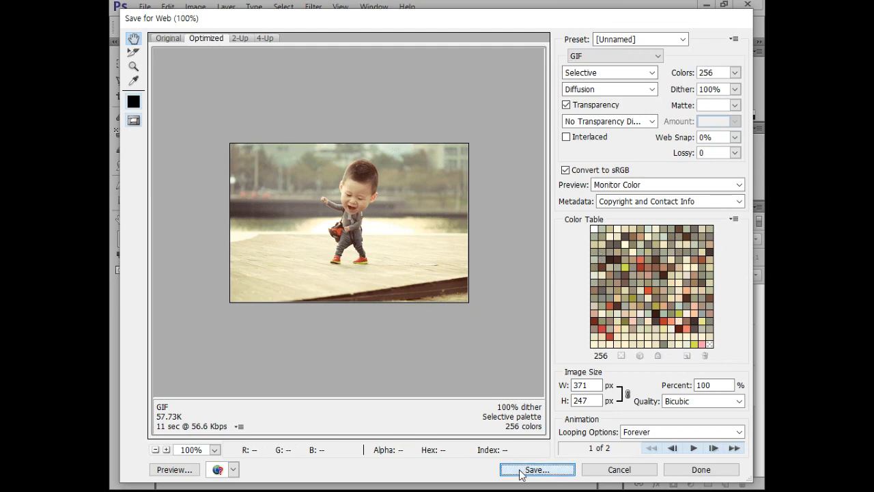
pyautogui.click(163, 127)
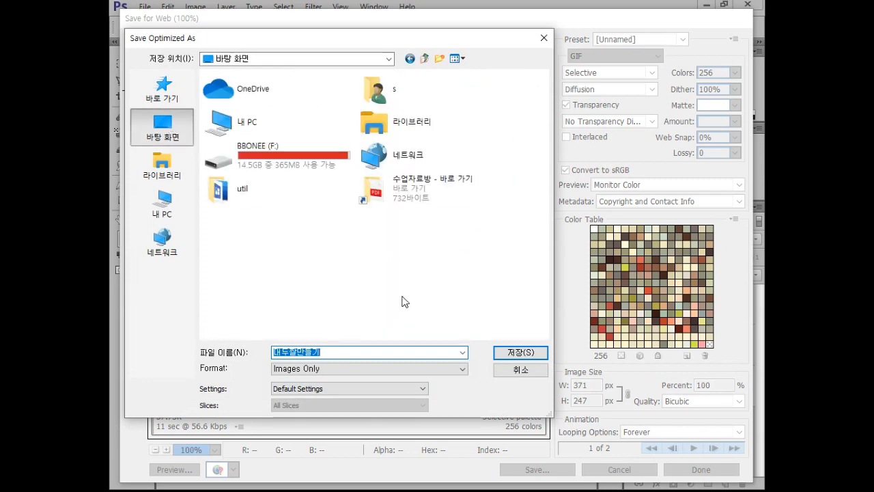
pyautogui.click(511, 353)
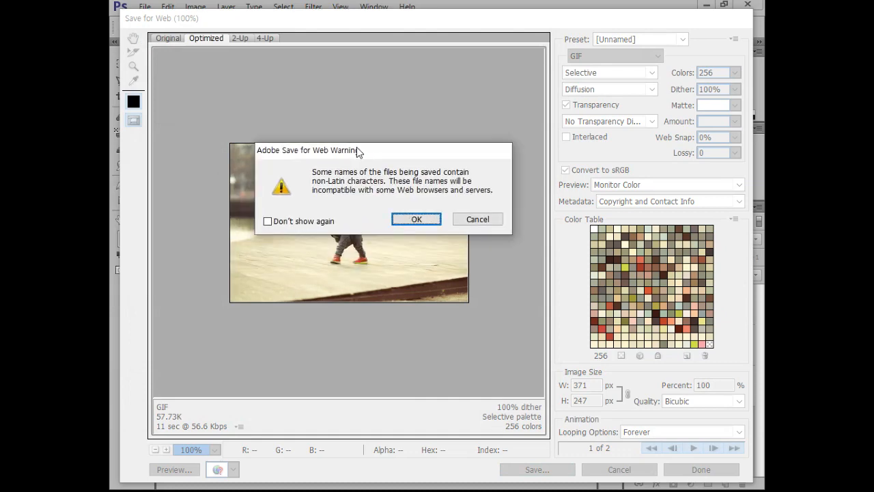
pyautogui.click(316, 223)
pyautogui.click(417, 221)
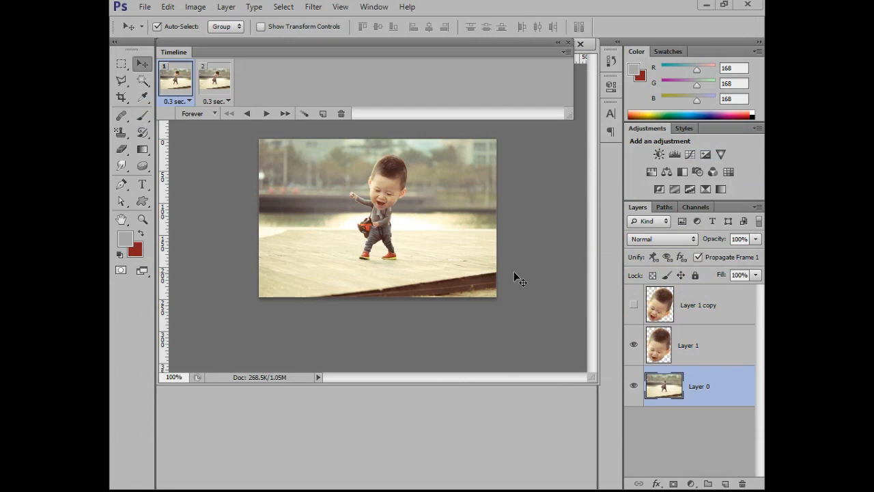
# Leave Photoshop and examine the finished couple sample 얼큰이_인물(완).jpg and the plain background 얼큰이_배경.jpg in the photo viewer.
pyautogui.click(709, 6)
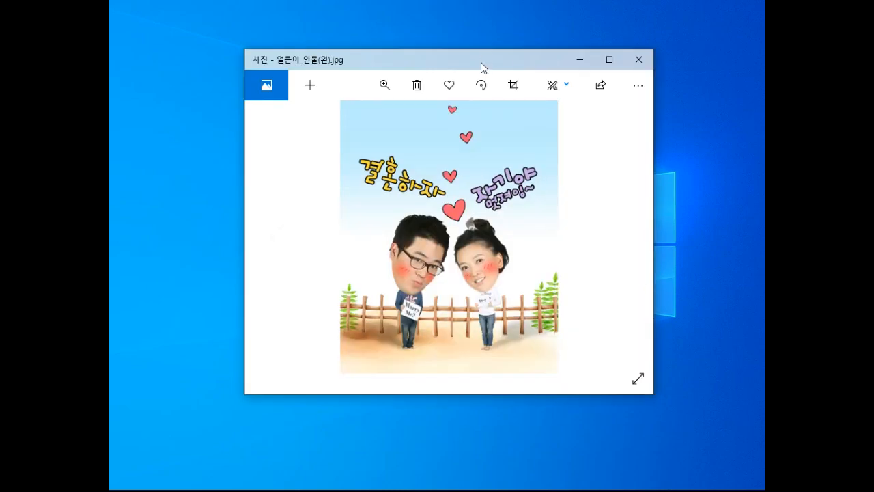
pyautogui.doubleClick(482, 64)
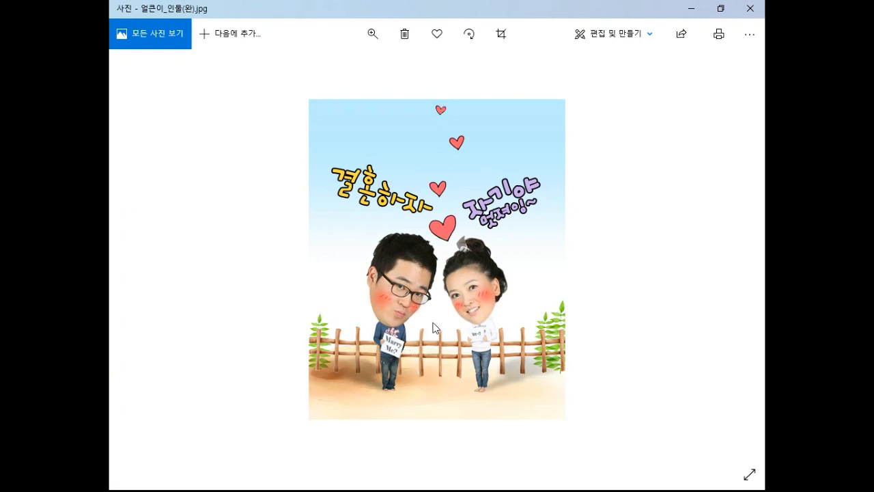
pyautogui.scroll(1, 390, 303)
pyautogui.scroll(-1, 390, 303)
pyautogui.scroll(1, 466, 306)
pyautogui.scroll(1, 465, 310)
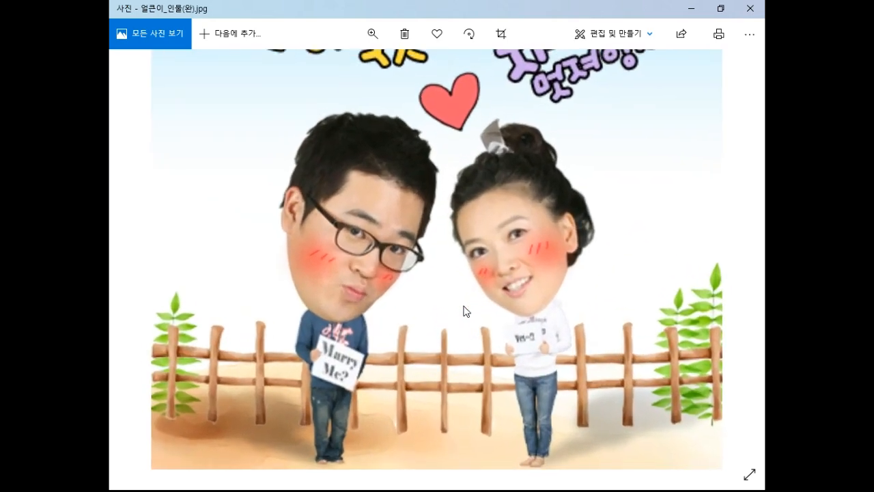
pyautogui.scroll(1, 369, 185)
pyautogui.hotkey('alt', 'Tab')
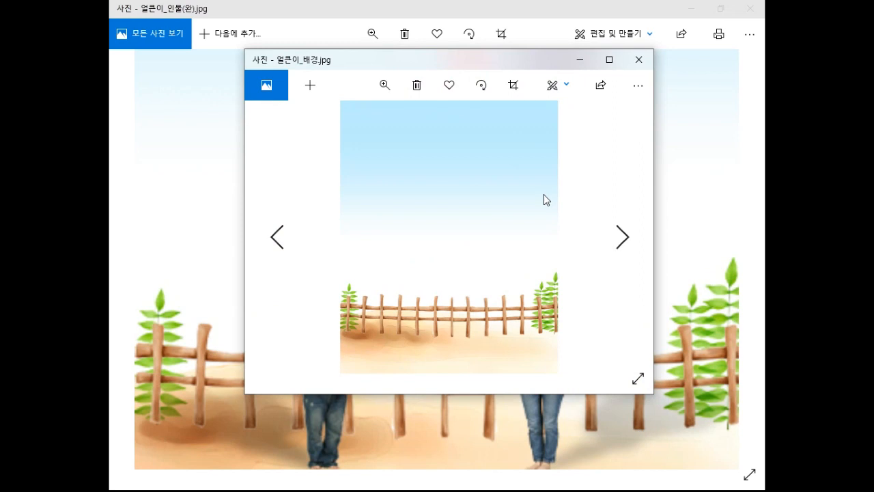
pyautogui.click(638, 62)
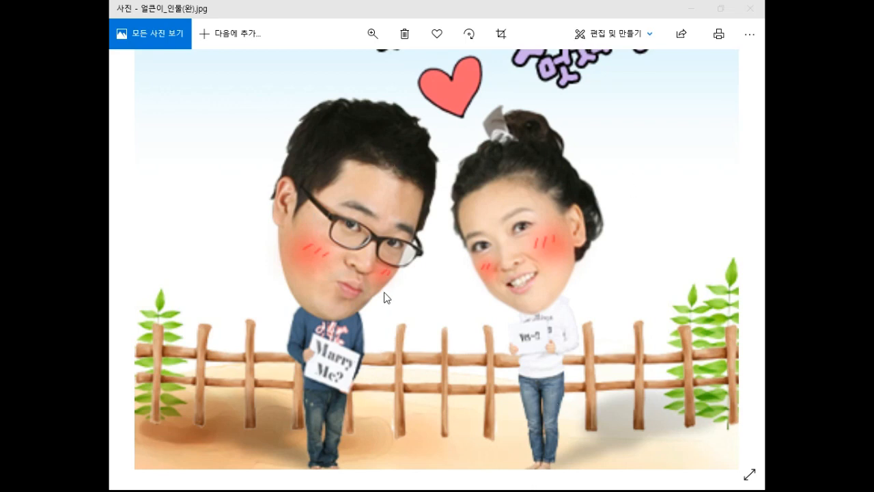
# Examine the sample's ground shadows, blushing cheeks, hearts and outlined lettering up close.
pyautogui.moveTo(511, 379); pyautogui.dragTo(502, 316)
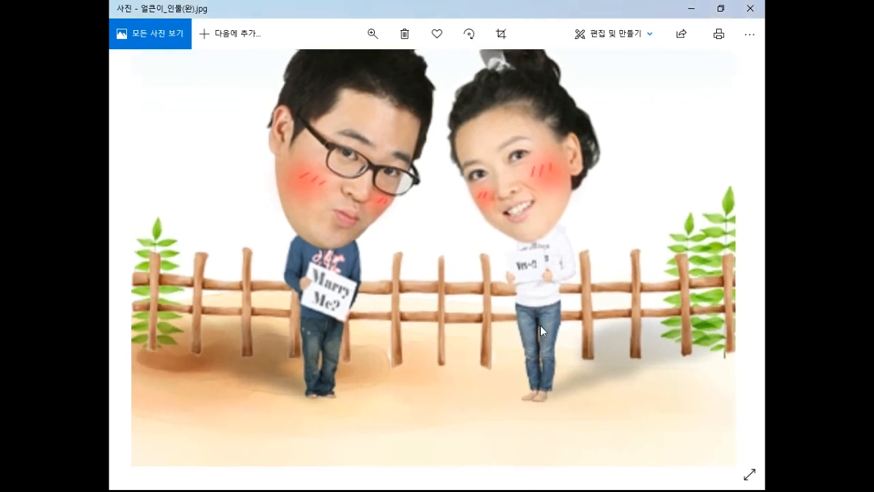
pyautogui.scroll(3, 622, 374)
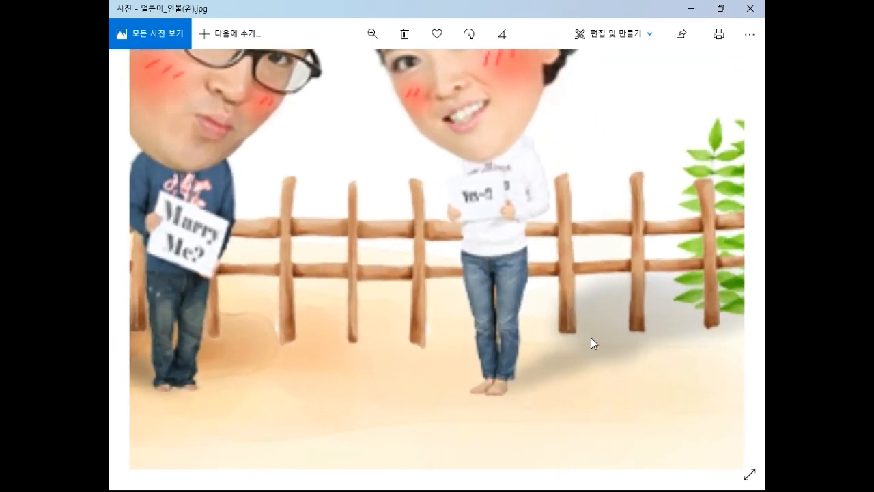
pyautogui.moveTo(592, 322); pyautogui.dragTo(544, 365)
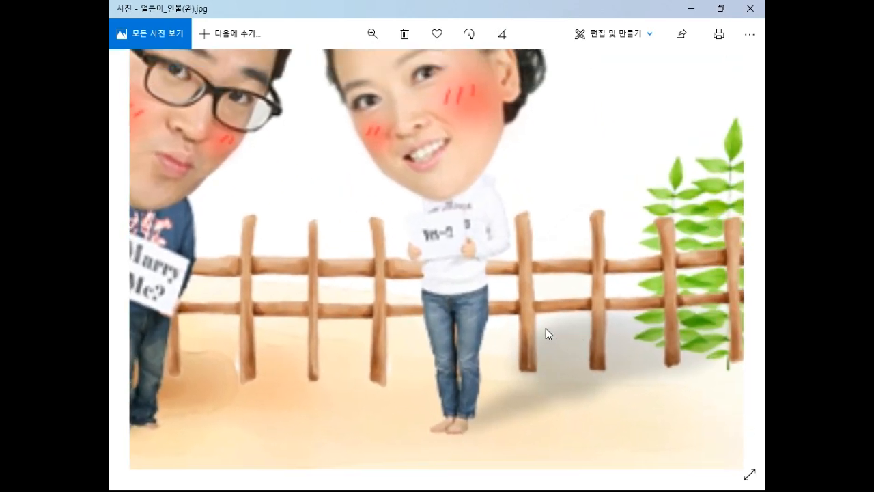
pyautogui.moveTo(335, 345); pyautogui.dragTo(507, 289)
pyautogui.scroll(2, 560, 207)
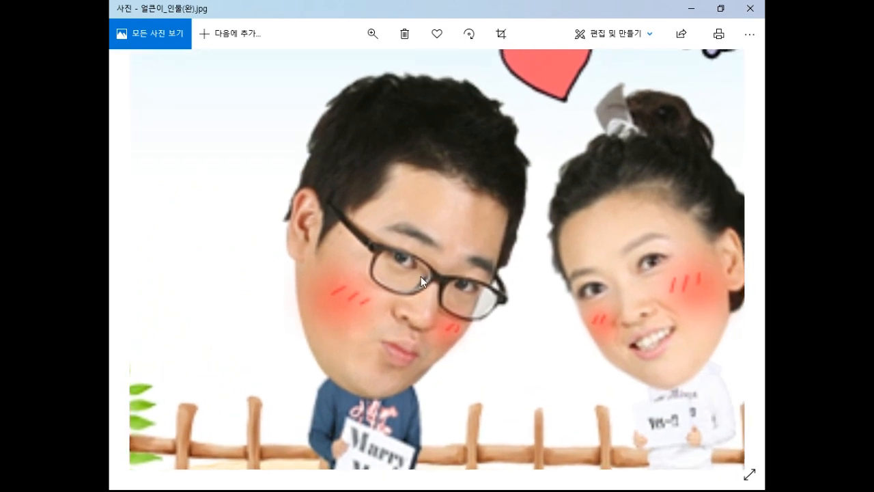
pyautogui.moveTo(546, 174); pyautogui.dragTo(523, 384)
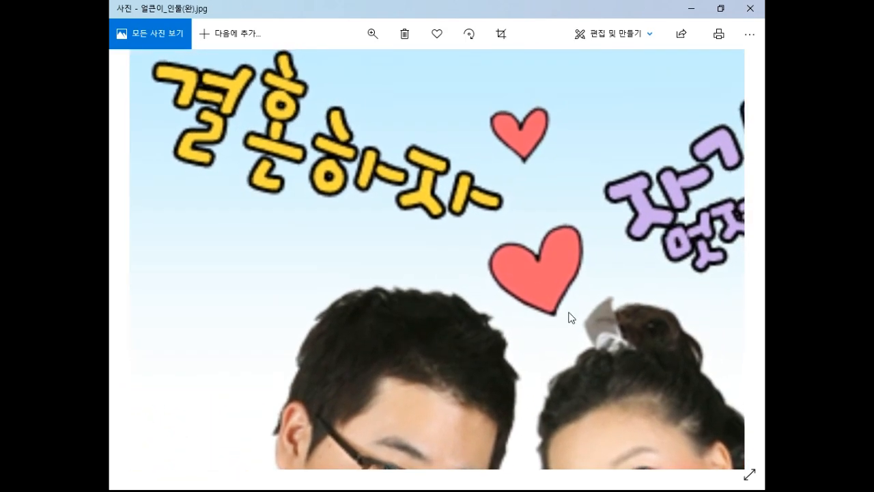
pyautogui.scroll(-1, 563, 325)
pyautogui.moveTo(489, 385); pyautogui.dragTo(482, 173)
pyautogui.moveTo(474, 281); pyautogui.dragTo(465, 206)
# Switch back to Photoshop, close the boy animation with its Timeline, and collapse Mini Bridge to clear the workspace.
pyautogui.hotkey('alt', 'Tab')
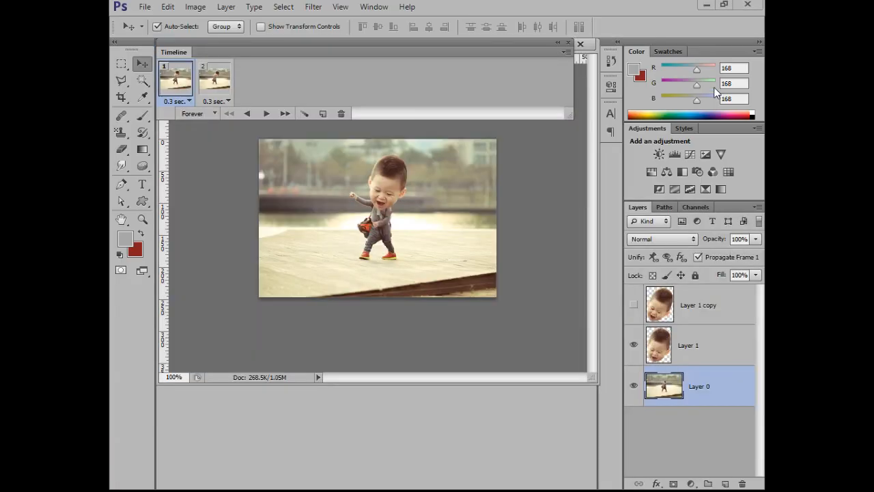
pyautogui.click(580, 44)
pyautogui.click(581, 45)
pyautogui.click(439, 195)
pyautogui.moveTo(326, 325); pyautogui.dragTo(314, 486)
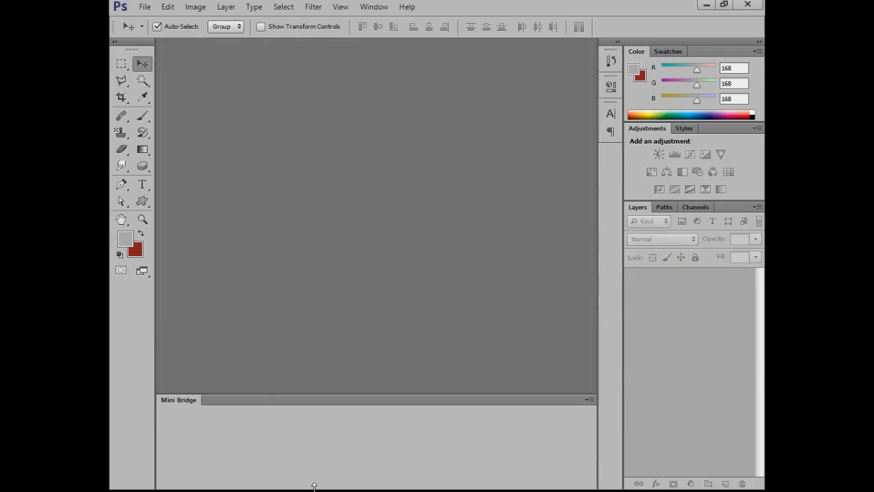
pyautogui.doubleClick(180, 399)
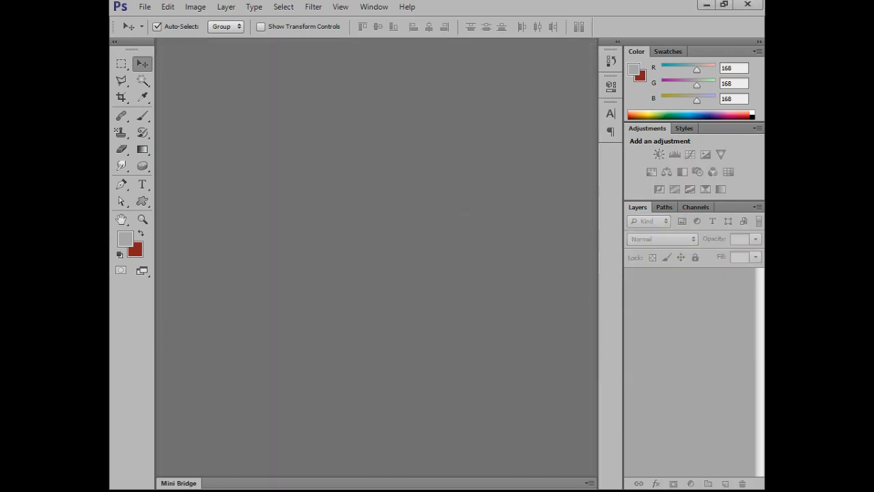
# Open 얼큰이_배경.jpg and 얼큰이_인물.jpg, and enlarge the couple photo's window with the photo at 100%.
pyautogui.moveTo(554, 405); pyautogui.dragTo(510, 351)
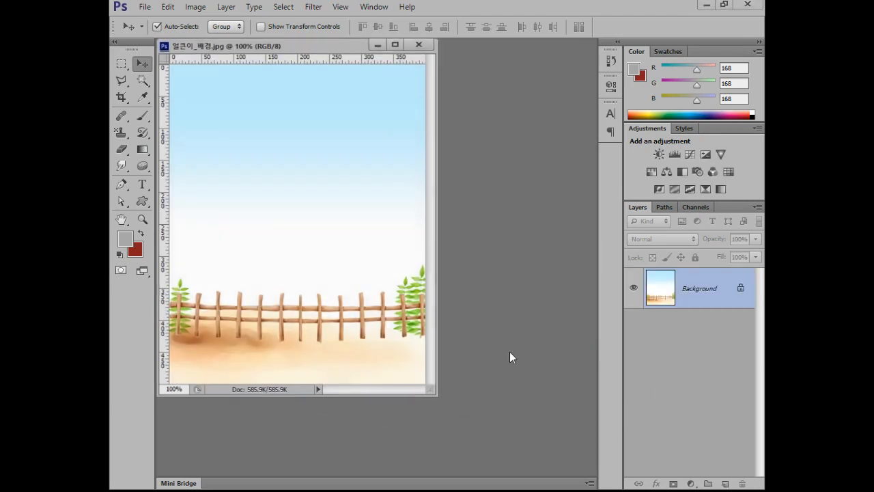
pyautogui.moveTo(457, 395); pyautogui.dragTo(447, 303)
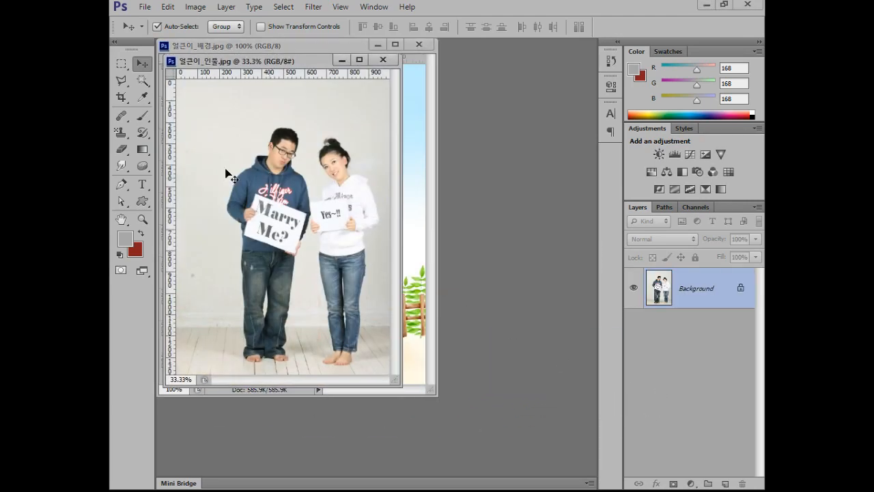
pyautogui.doubleClick(144, 220)
pyautogui.moveTo(398, 379); pyautogui.dragTo(653, 488)
pyautogui.moveTo(377, 197); pyautogui.dragTo(347, 295)
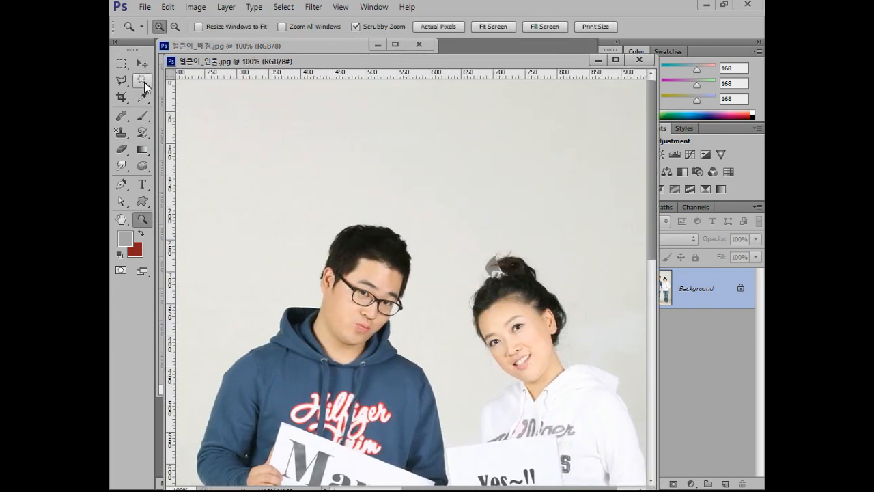
# Select the man's head with the Quick Selection tool and copy it into the fence background image.
pyautogui.moveTo(145, 83); pyautogui.dragTo(188, 85)
pyautogui.click(187, 86)
pyautogui.moveTo(386, 263); pyautogui.dragTo(361, 299)
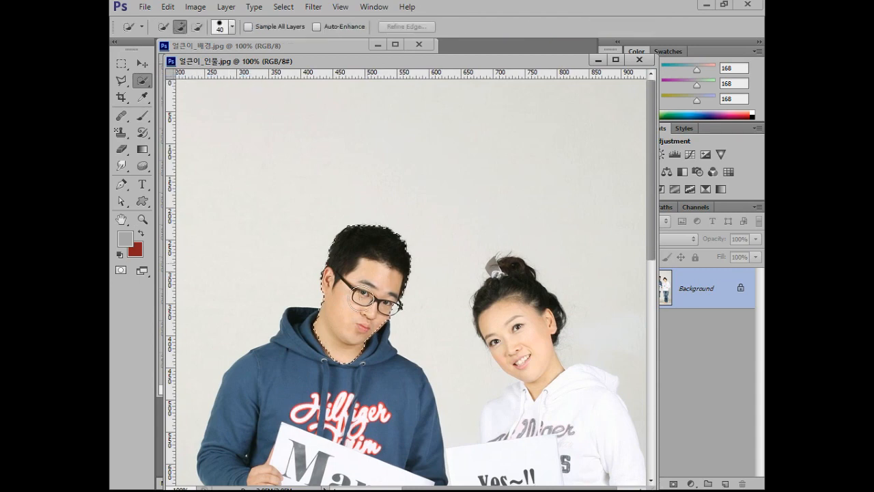
pyautogui.click(142, 64)
pyautogui.moveTo(390, 68); pyautogui.dragTo(423, 254)
pyautogui.moveTo(418, 459); pyautogui.dragTo(287, 199)
pyautogui.click(474, 286)
pyautogui.moveTo(476, 248); pyautogui.dragTo(419, 140)
# Replace the head selection in the couple photo with a Quick Selection of the man's body, including his sign and feet.
pyautogui.scroll(-6, 360, 332)
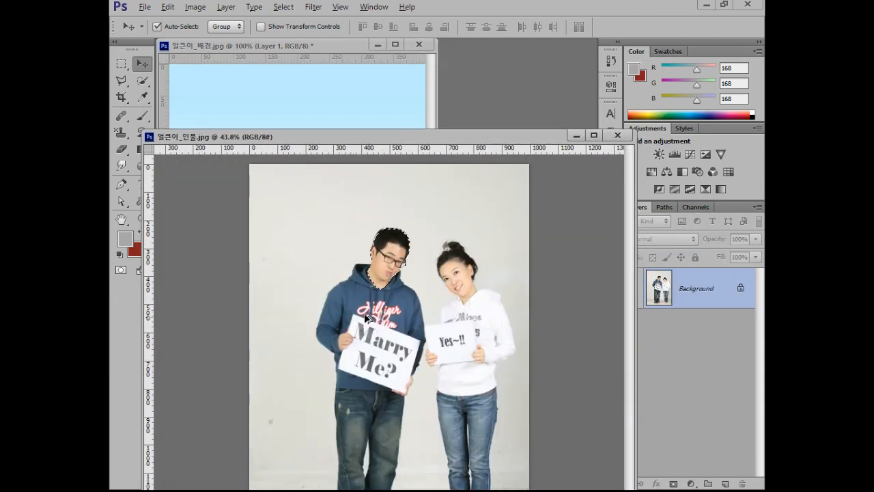
pyautogui.hotkey('ctrl', 'd')
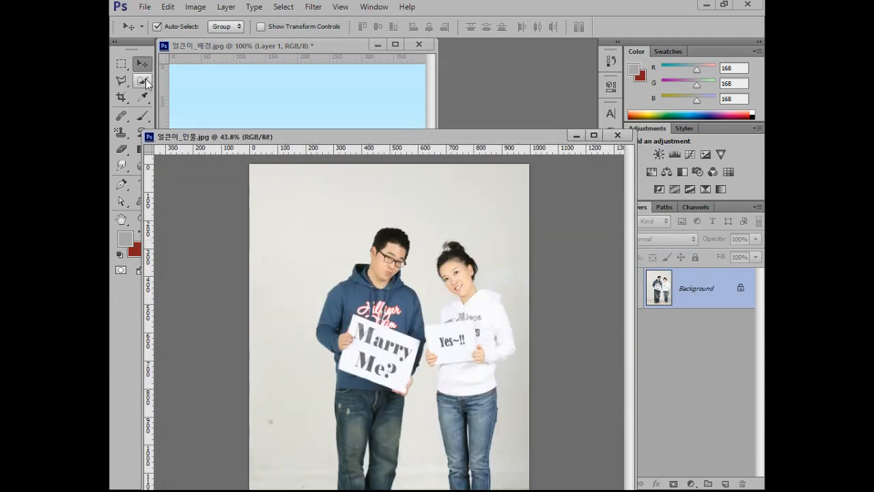
pyautogui.click(142, 81)
pyautogui.moveTo(373, 281)
pyautogui.mouseDown()
pyautogui.moveTo(353, 321)
pyautogui.moveTo(394, 323)
pyautogui.moveTo(380, 325)
pyautogui.moveTo(366, 450)
pyautogui.moveTo(409, 440)
pyautogui.mouseUp()
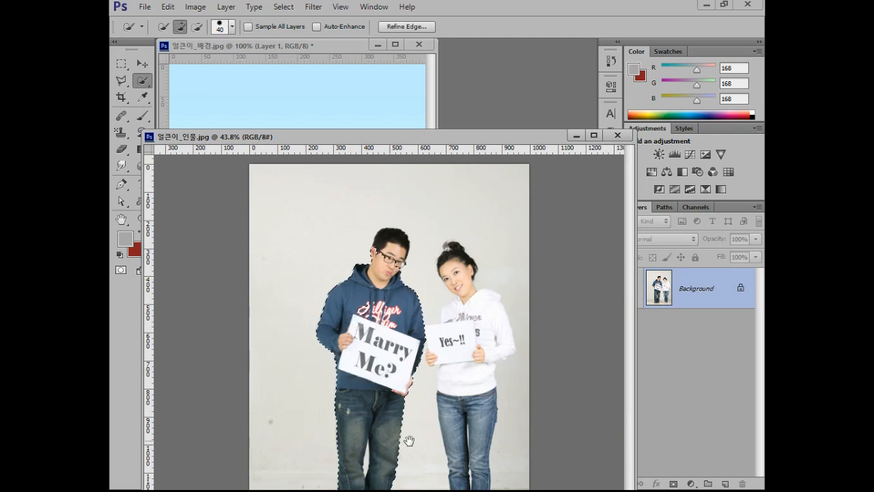
pyautogui.moveTo(372, 136); pyautogui.dragTo(427, 50)
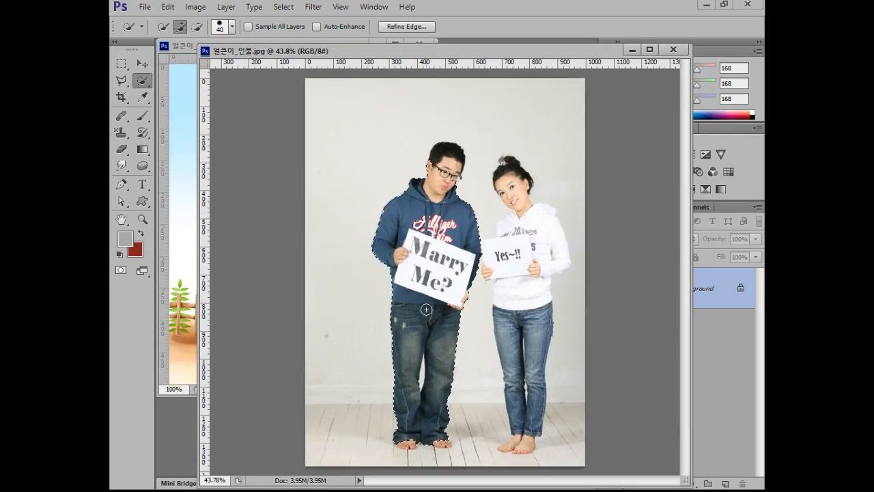
pyautogui.moveTo(412, 447); pyautogui.dragTo(411, 453)
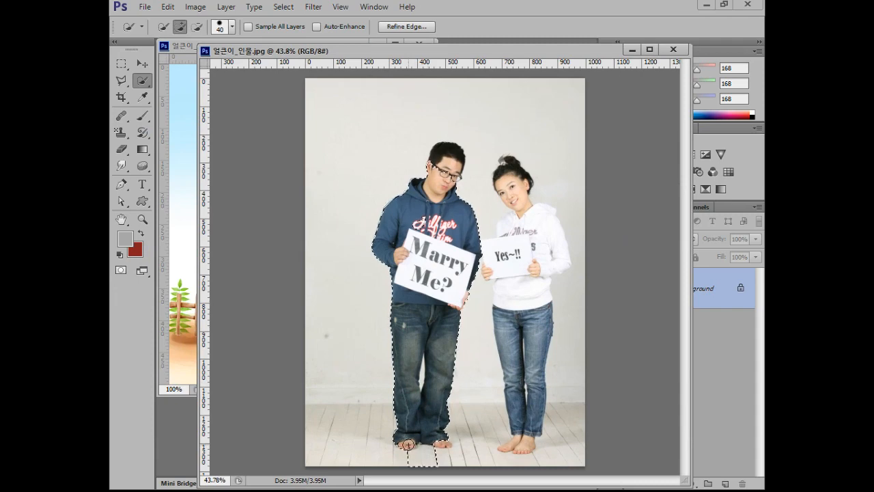
pyautogui.hotkey('ctrl', 'z')
pyautogui.click(409, 442)
pyautogui.click(441, 441)
# Copy the selected body of the man into the fence background image.
pyautogui.click(142, 63)
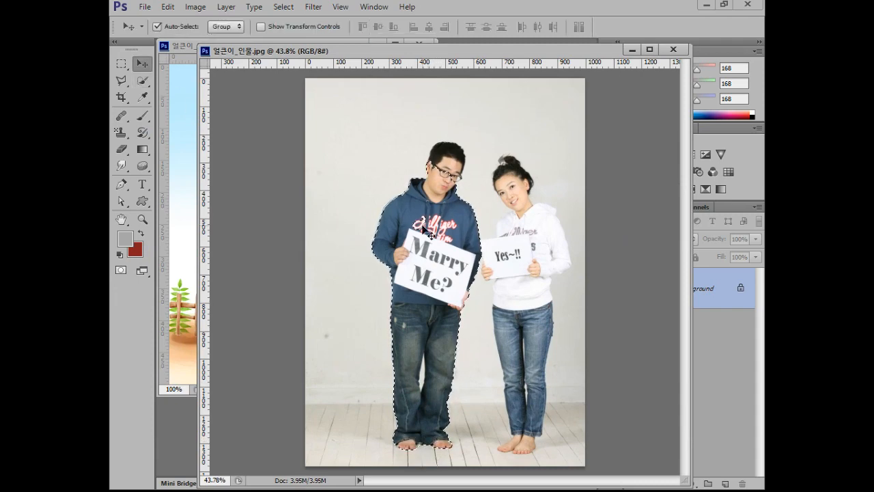
pyautogui.moveTo(174, 251); pyautogui.dragTo(175, 252)
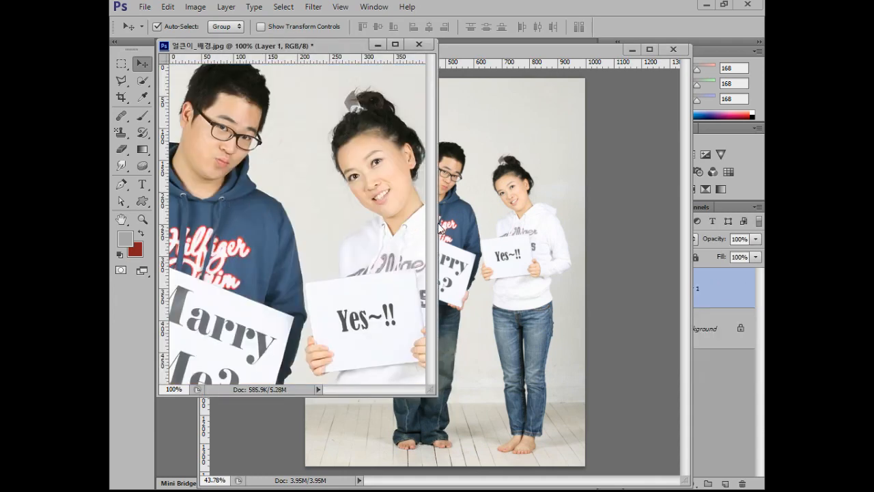
pyautogui.click(450, 225)
pyautogui.moveTo(390, 278); pyautogui.dragTo(185, 301)
pyautogui.moveTo(182, 214); pyautogui.dragTo(246, 291)
# Scale the man's body down so that it stands small in front of the fence.
pyautogui.hotkey('ctrl', 't')
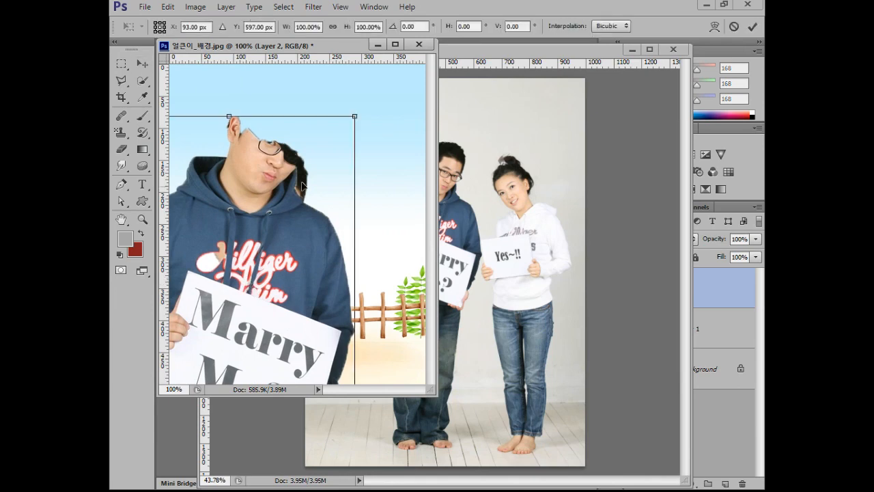
pyautogui.moveTo(355, 115); pyautogui.dragTo(280, 280)
pyautogui.press('Return')
# Bring the man's head in front of his body, shrink it slightly, and place it over the shoulders.
pyautogui.moveTo(257, 230); pyautogui.dragTo(281, 236)
pyautogui.hotkey('ctrl', ']')
pyautogui.hotkey('ctrl', 't')
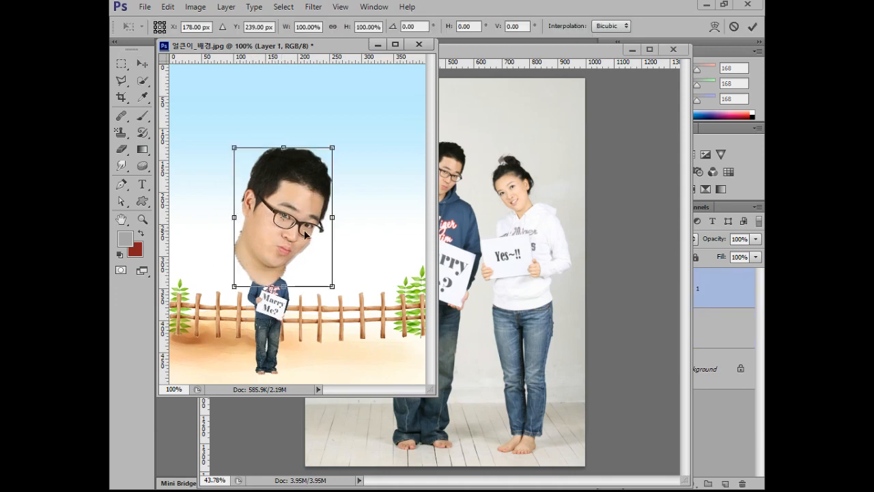
pyautogui.moveTo(332, 153)
pyautogui.mouseDown()
pyautogui.moveTo(318, 172)
pyautogui.moveTo(324, 165)
pyautogui.mouseUp()
pyautogui.moveTo(300, 198); pyautogui.dragTo(298, 221)
pyautogui.press('Return')
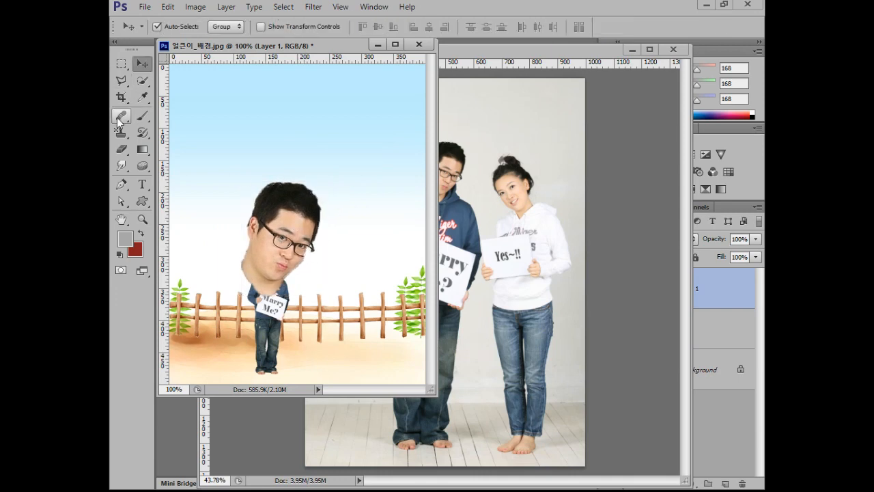
# Erase the leftover neck around the man's jaw with a 70 px Eraser brush and settle the head on his body.
pyautogui.click(121, 149)
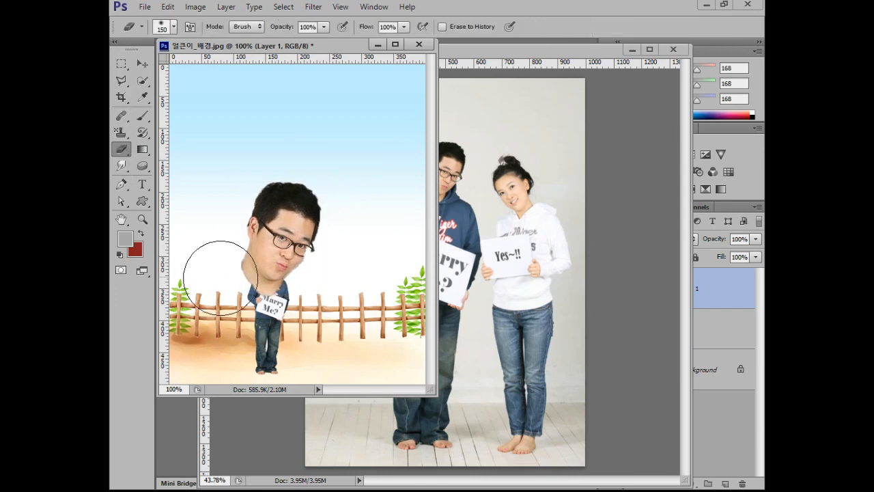
pyautogui.press('[')
pyautogui.press('[')
pyautogui.press('[')
pyautogui.press('[')
pyautogui.press('[')
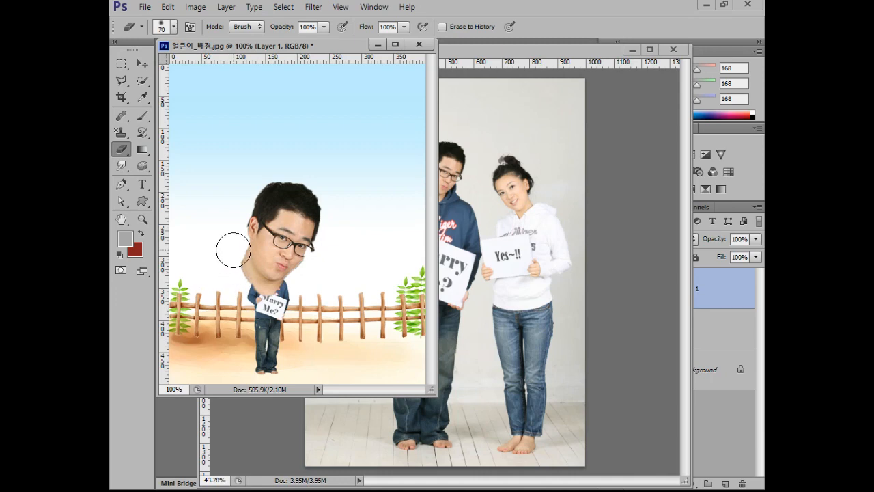
pyautogui.click(174, 27)
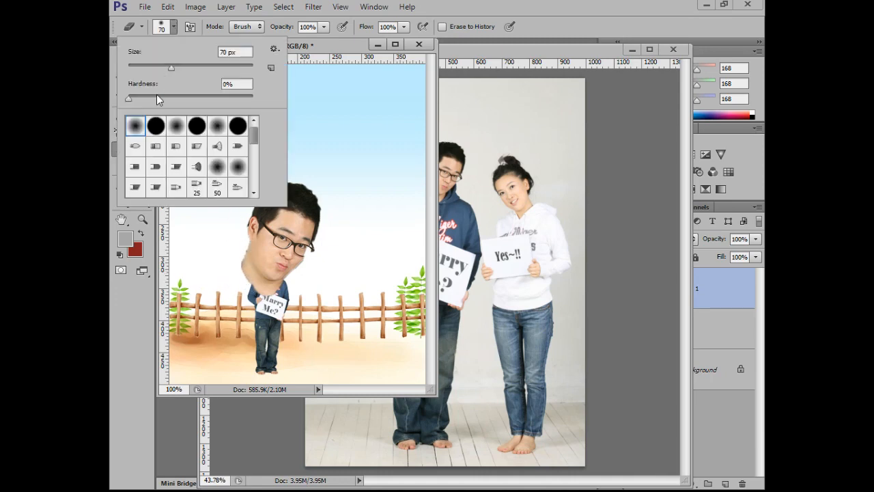
pyautogui.click(174, 28)
pyautogui.moveTo(226, 257)
pyautogui.mouseDown()
pyautogui.moveTo(252, 298)
pyautogui.moveTo(279, 306)
pyautogui.moveTo(306, 297)
pyautogui.moveTo(259, 308)
pyautogui.moveTo(241, 291)
pyautogui.mouseUp()
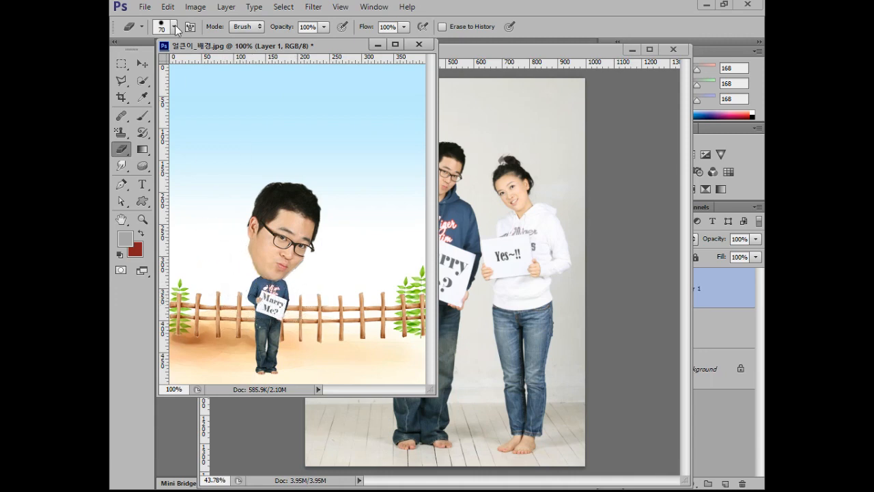
pyautogui.click(142, 63)
pyautogui.moveTo(289, 241); pyautogui.dragTo(290, 250)
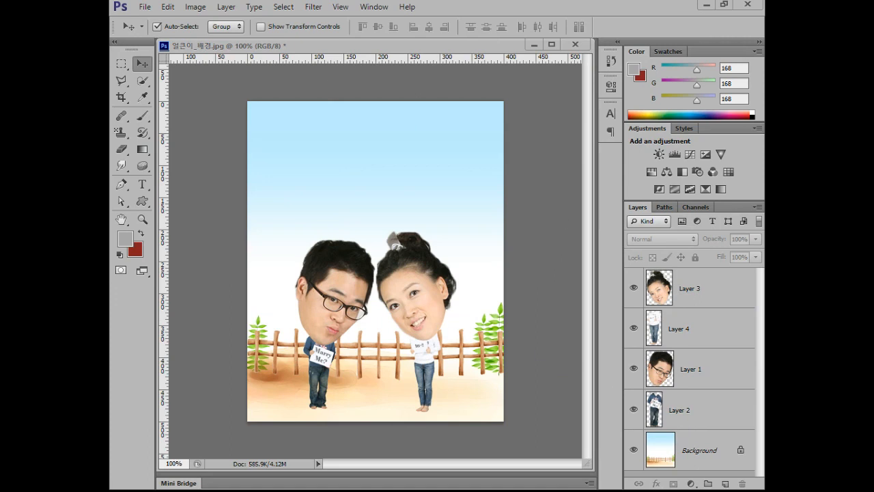
# Select the woman's body layer, then examine her ground shadow in the finished sample 얼큰이_인물(완).jpg in the photo viewer.
pyautogui.click(442, 414)
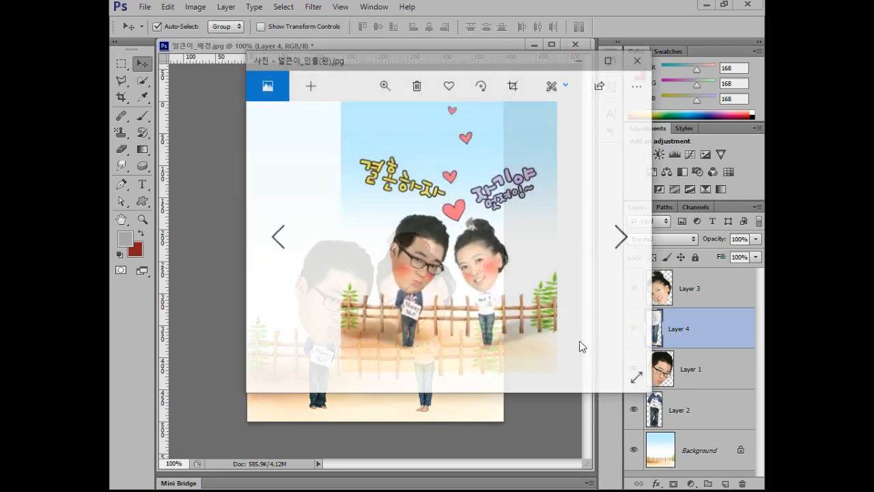
pyautogui.scroll(1, 522, 317)
pyautogui.scroll(-1, 521, 315)
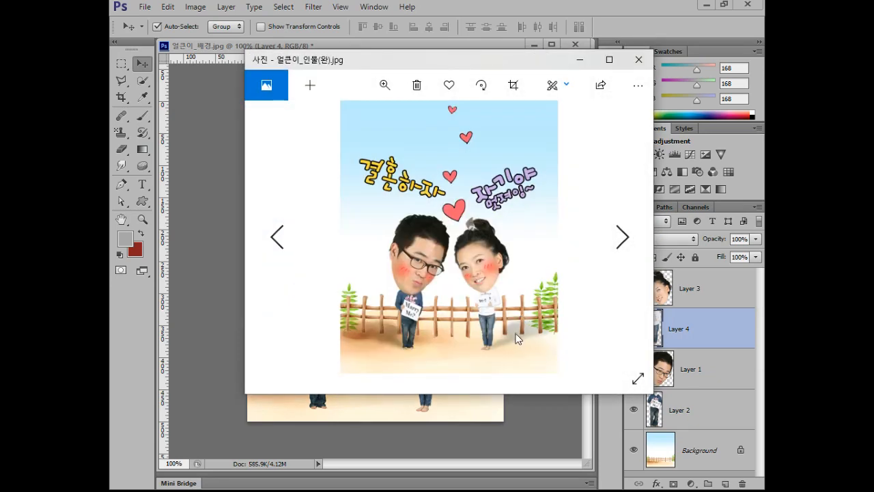
pyautogui.scroll(4, 517, 335)
pyautogui.moveTo(530, 229); pyautogui.dragTo(403, 205)
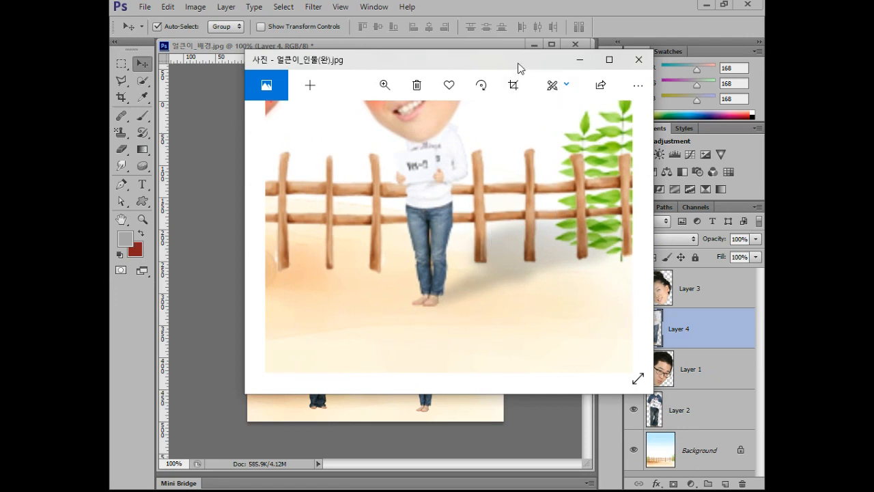
# Duplicate the woman's body layer, Layer 4, as the base for her ground shadow.
pyautogui.moveTo(516, 66); pyautogui.dragTo(28, 136)
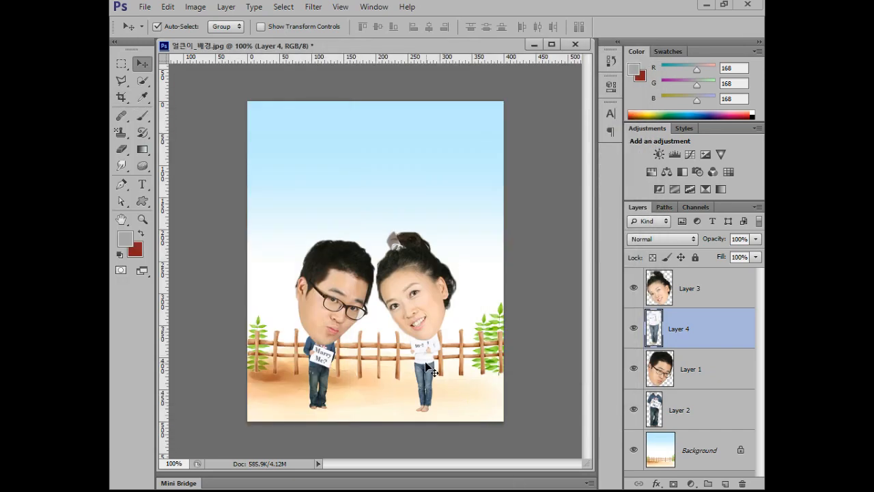
pyautogui.scroll(1, 450, 358)
pyautogui.scroll(8, 451, 358)
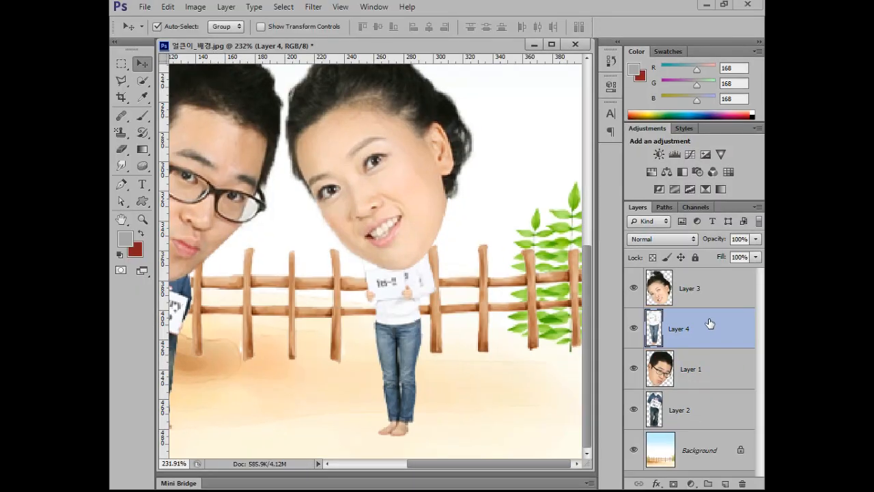
pyautogui.hotkey('ctrl', 'j')
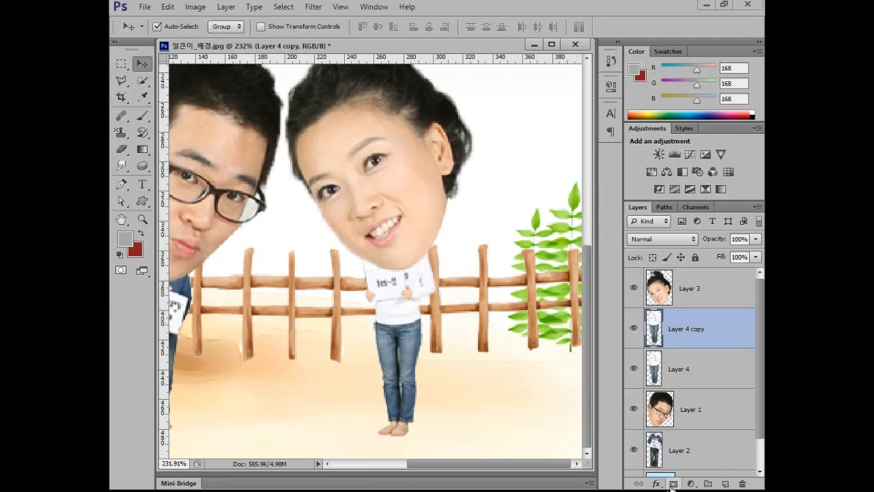
# Apply a black (000000) Color Overlay layer style at 100% opacity to the copied body layer.
pyautogui.click(658, 484)
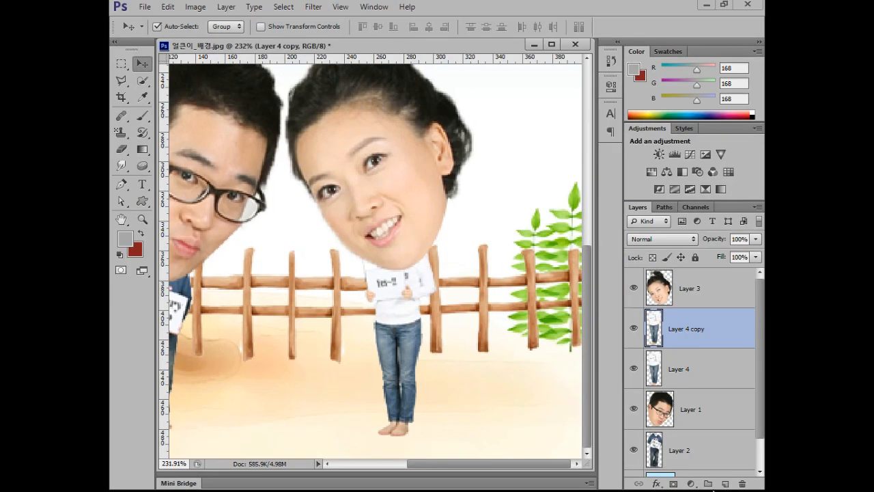
pyautogui.click(655, 484)
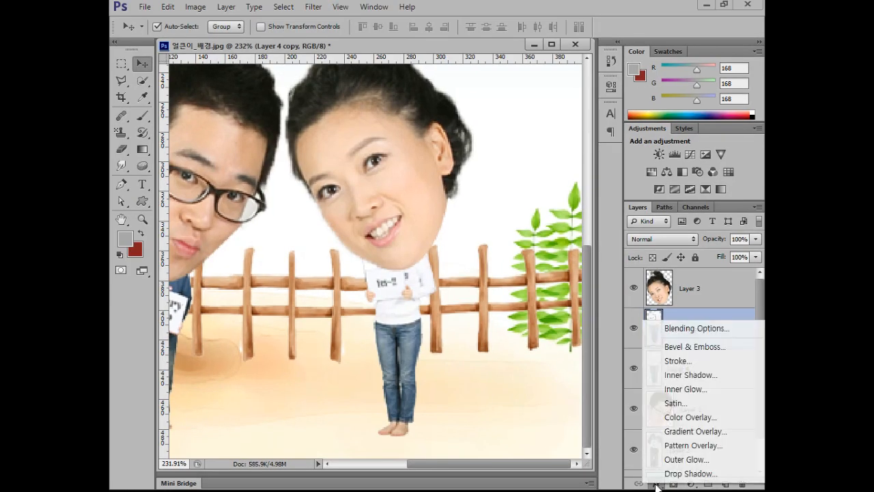
pyautogui.click(687, 417)
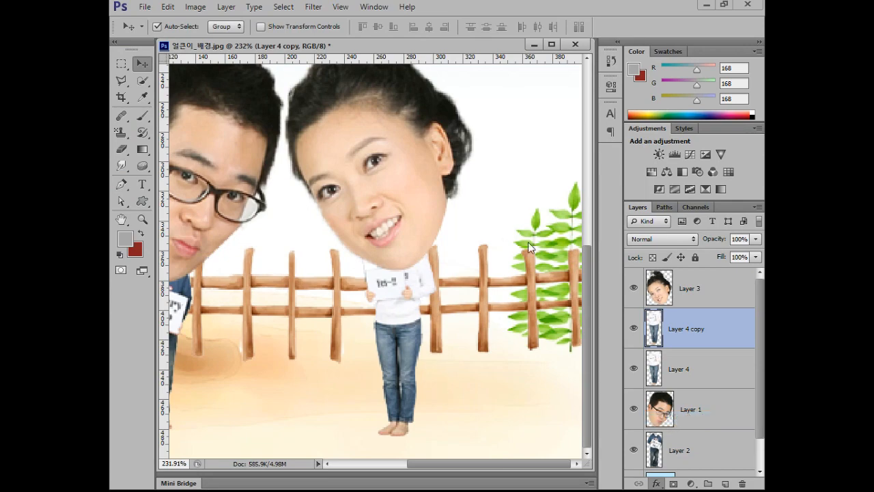
pyautogui.moveTo(519, 148); pyautogui.dragTo(115, 90)
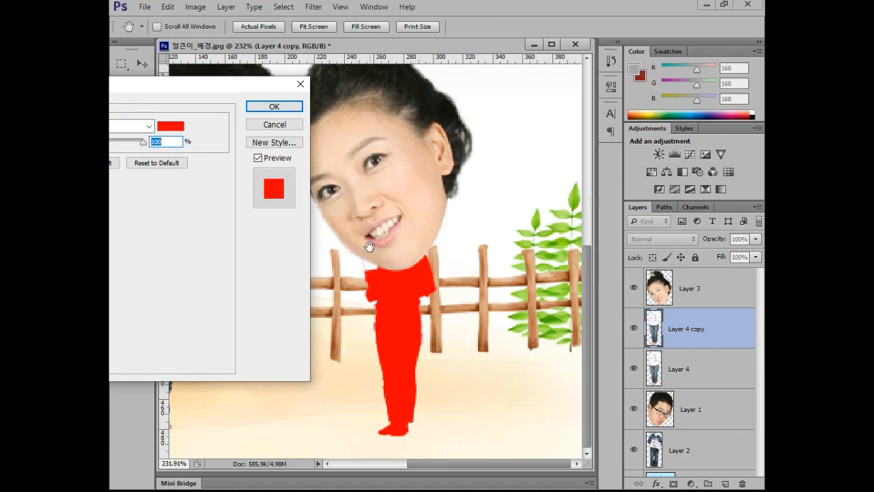
pyautogui.moveTo(147, 82); pyautogui.dragTo(688, 74)
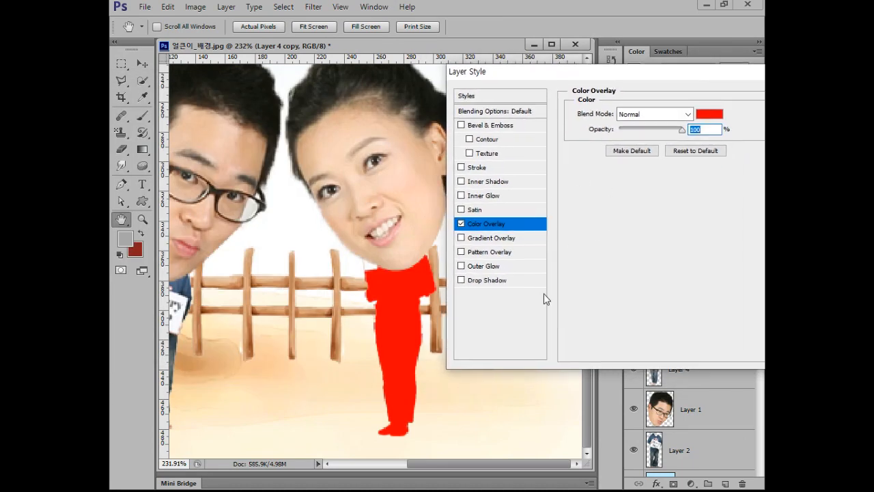
pyautogui.click(707, 114)
pyautogui.moveTo(415, 226); pyautogui.dragTo(264, 296)
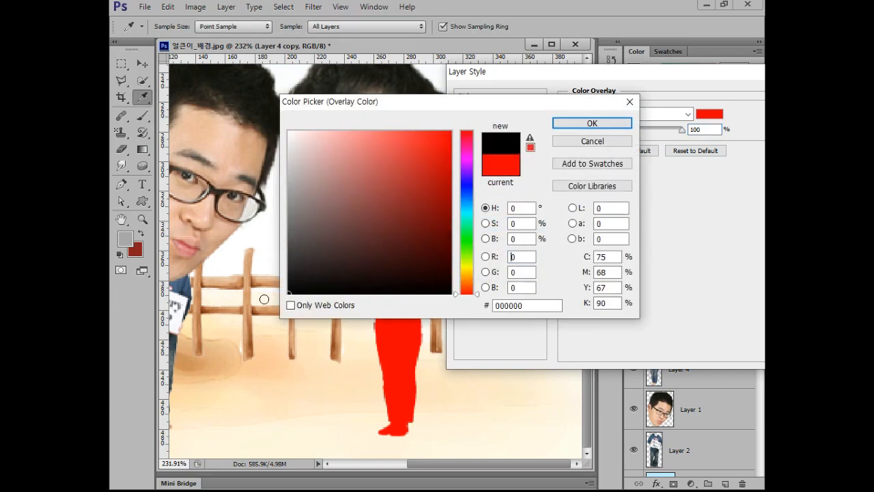
pyautogui.click(580, 124)
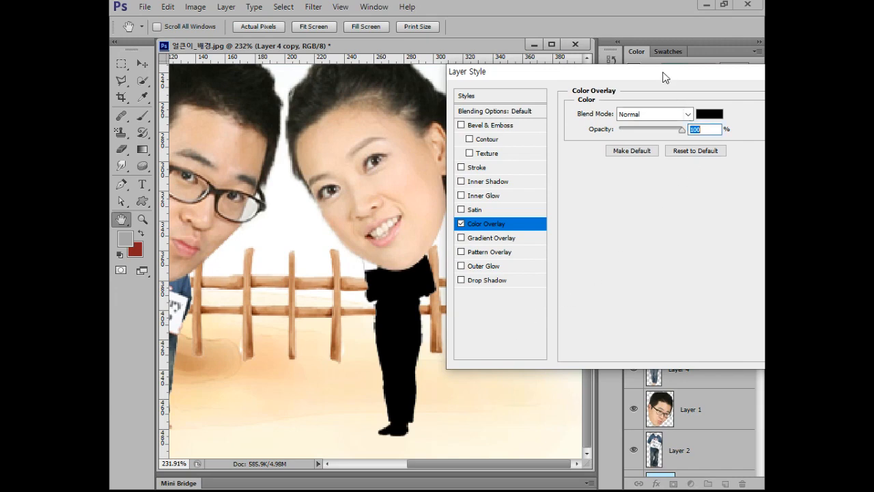
pyautogui.moveTo(666, 77); pyautogui.dragTo(505, 64)
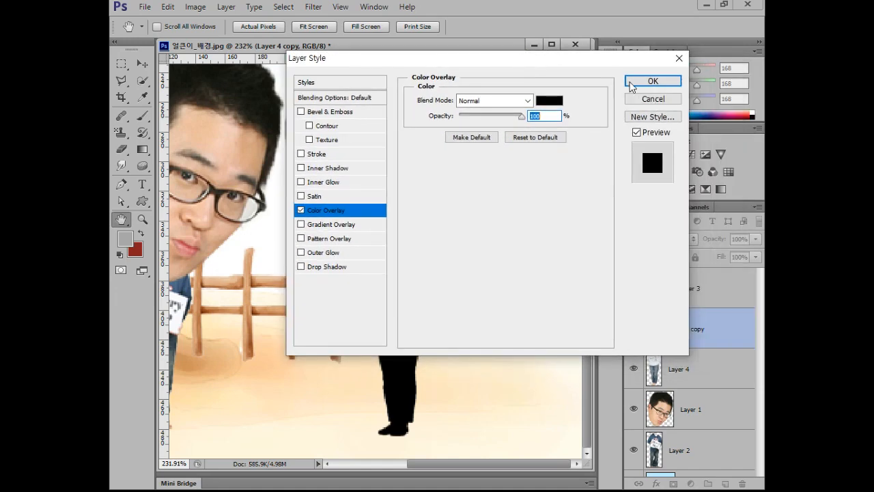
pyautogui.click(642, 82)
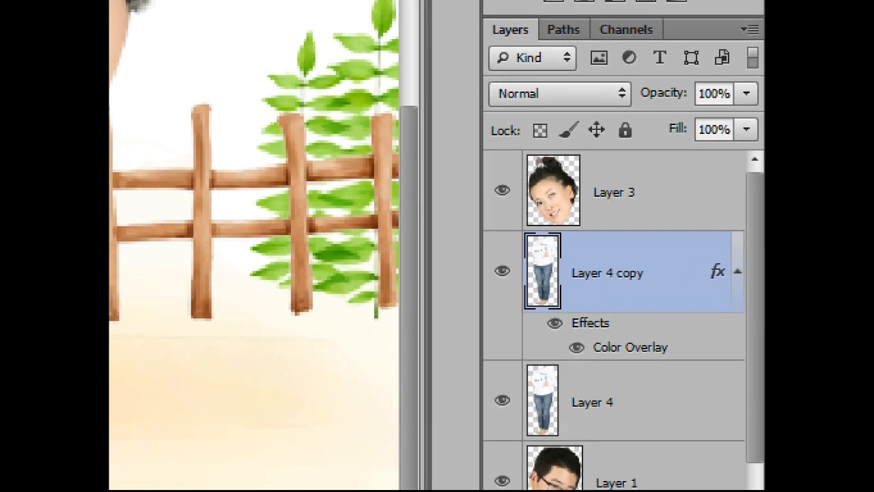
# Check the shape of the woman's ground shadow in the finished sample 얼큰이_인물(완).jpg.
pyautogui.click(725, 384)
pyautogui.moveTo(489, 230)
pyautogui.mouseDown()
pyautogui.moveTo(716, 378)
pyautogui.moveTo(754, 359)
pyautogui.moveTo(746, 360)
pyautogui.mouseUp()
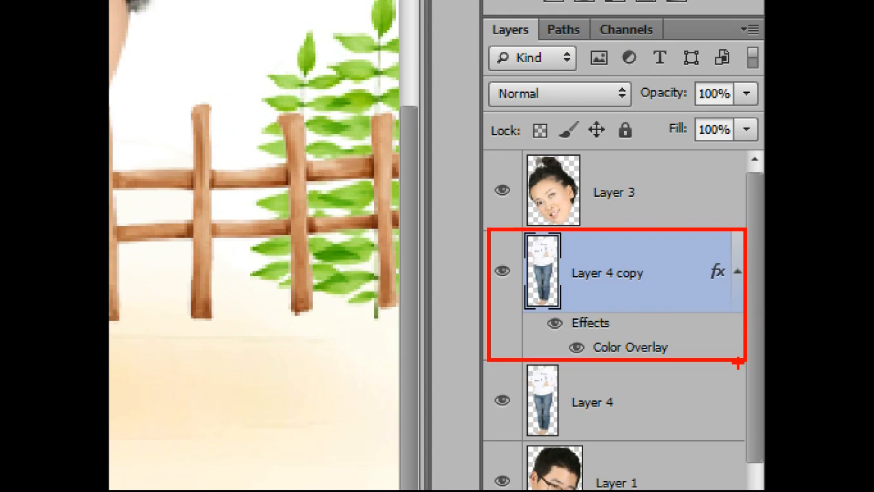
pyautogui.press('Escape')
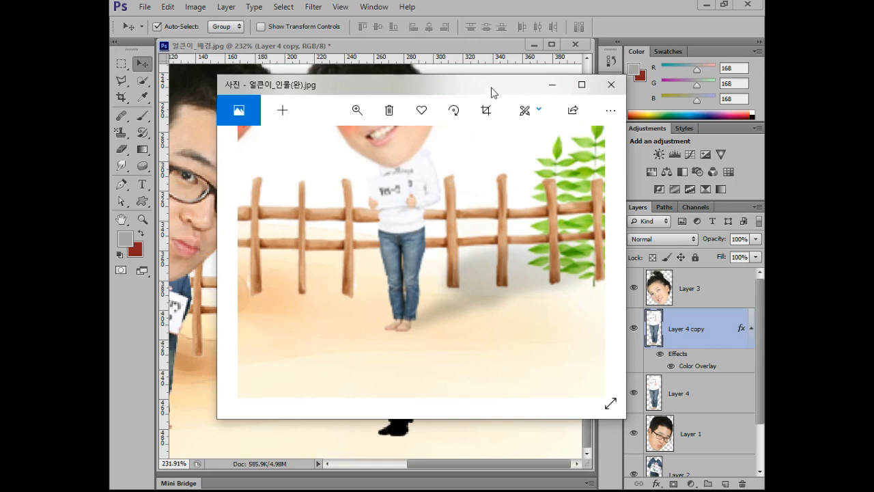
pyautogui.moveTo(492, 91); pyautogui.dragTo(4, 204)
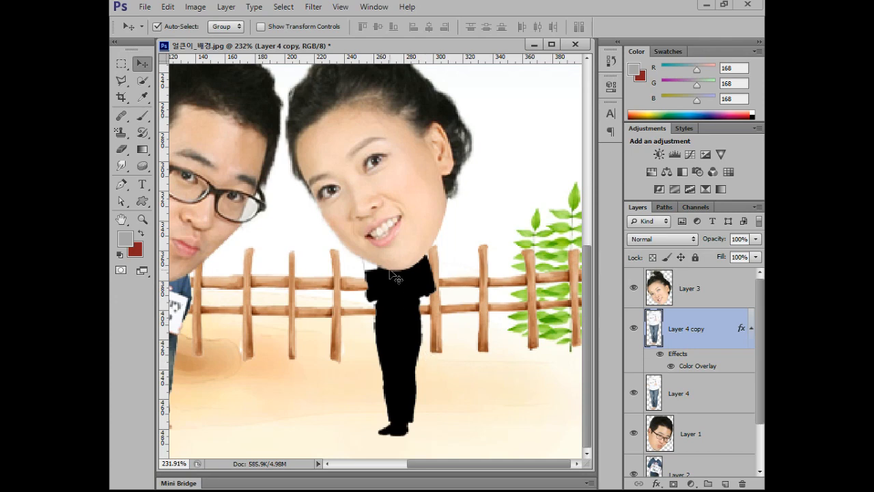
pyautogui.hotkey('ctrl', 't')
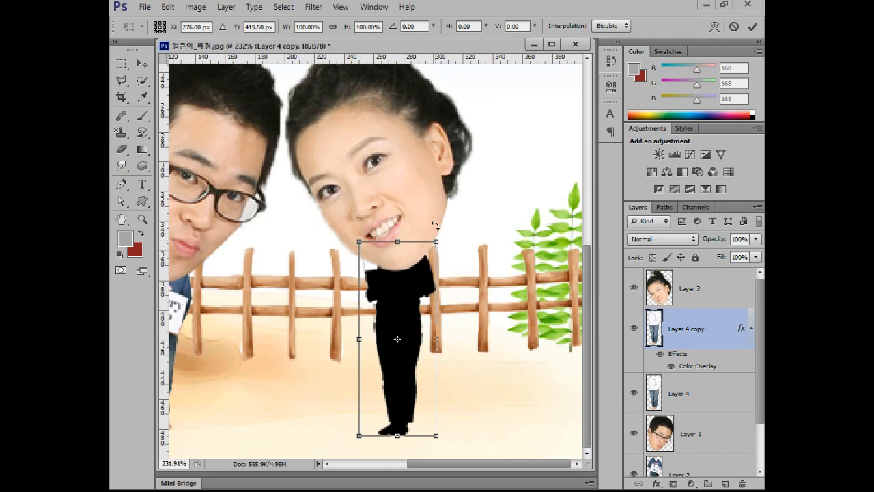
pyautogui.moveTo(436, 241); pyautogui.dragTo(474, 242)
pyautogui.moveTo(360, 244); pyautogui.dragTo(313, 246)
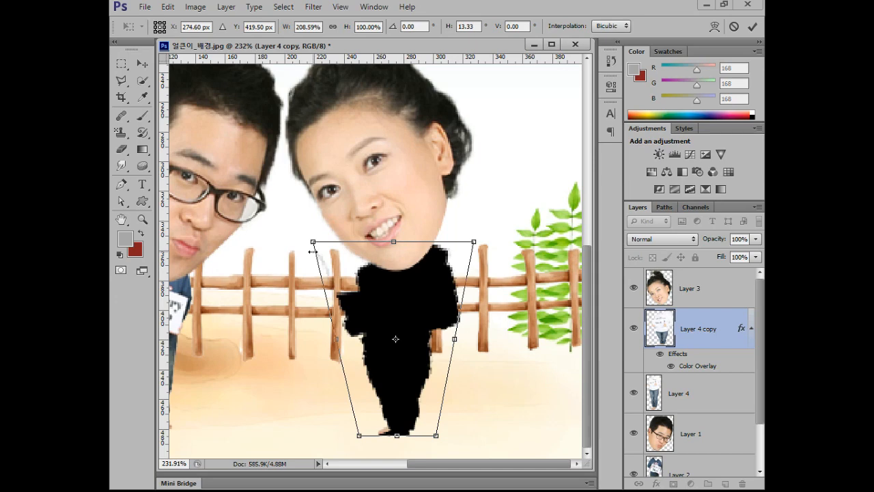
pyautogui.press('Escape')
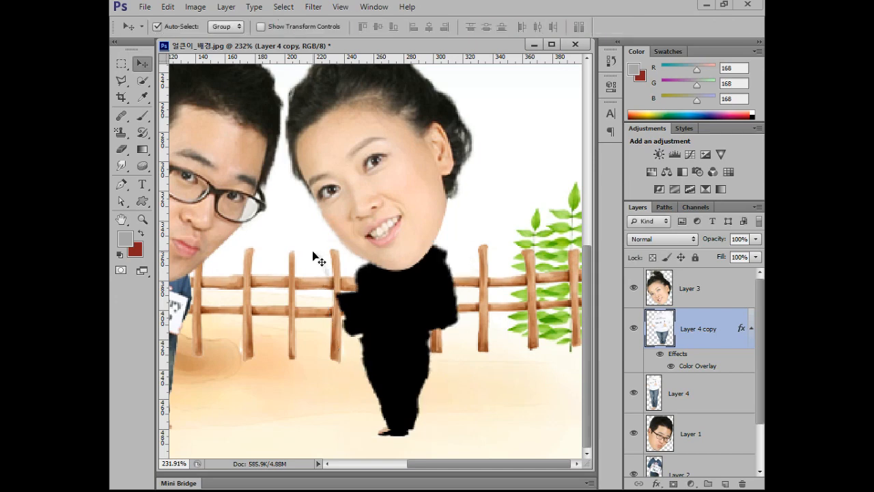
# Free-transform the black body copy, distorting both upper corners outward so that it flares wide above narrow feet.
pyautogui.hotkey('ctrl', 't')
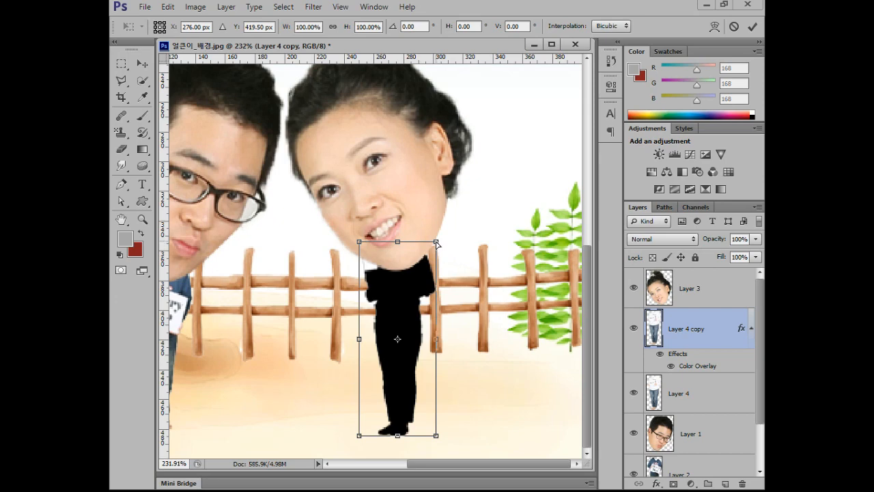
pyautogui.moveTo(437, 243); pyautogui.dragTo(481, 241)
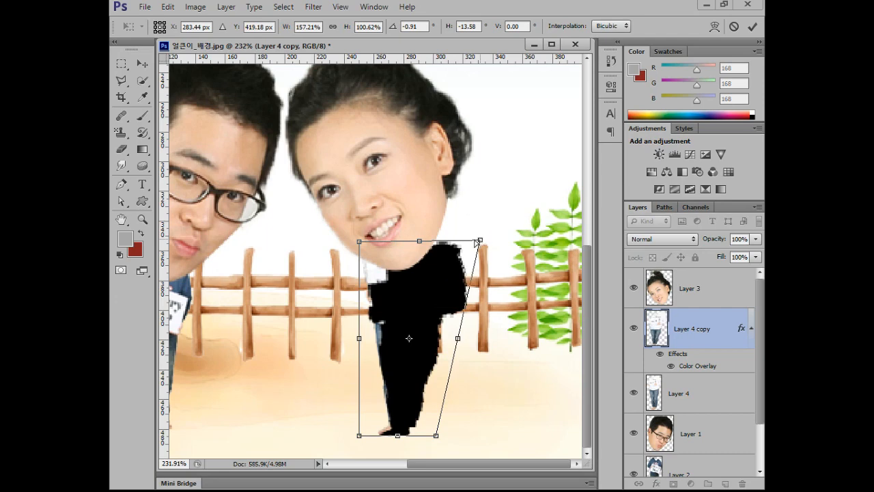
pyautogui.moveTo(360, 244); pyautogui.dragTo(315, 243)
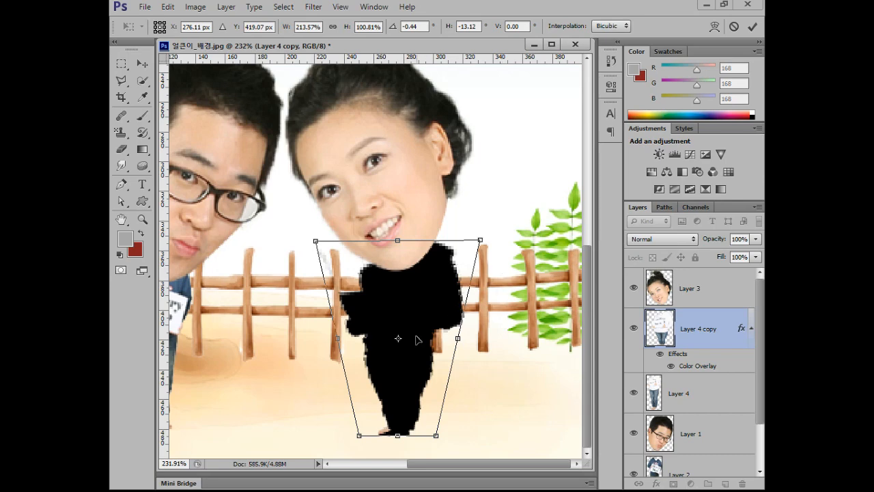
# Place the transform's pivot at the feet, rotate the black shape about 47° clockwise onto the ground, and apply it.
pyautogui.moveTo(398, 340); pyautogui.dragTo(396, 437)
pyautogui.moveTo(498, 231); pyautogui.dragTo(591, 381)
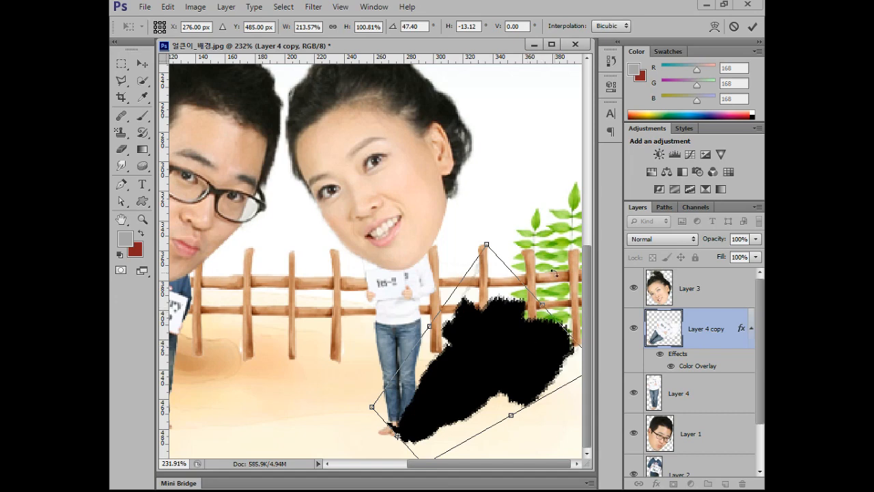
pyautogui.moveTo(540, 304)
pyautogui.mouseDown()
pyautogui.moveTo(589, 256)
pyautogui.moveTo(526, 306)
pyautogui.moveTo(595, 258)
pyautogui.moveTo(545, 303)
pyautogui.mouseUp()
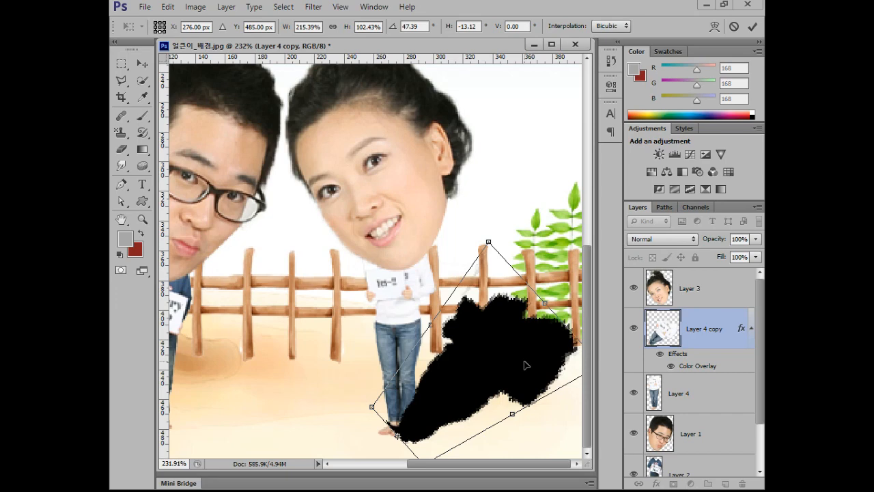
pyautogui.press('Return')
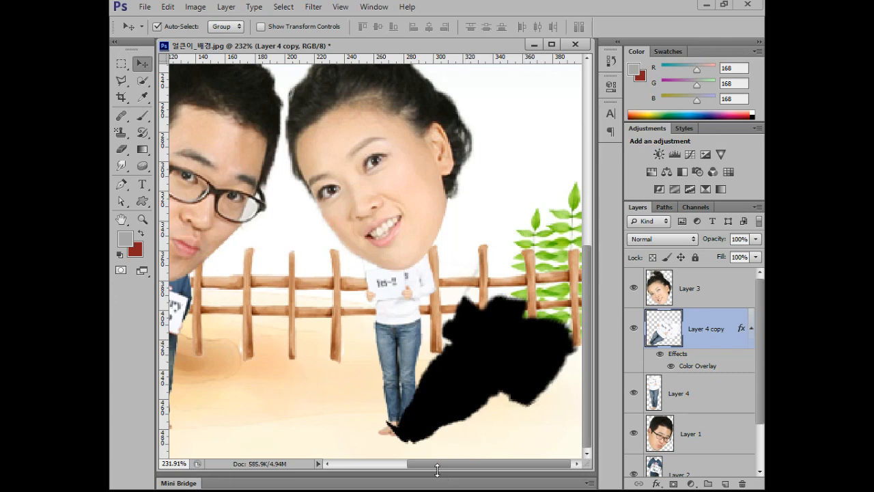
# Shorten the document window and place the shadow layer directly beneath the woman's body layer.
pyautogui.moveTo(435, 463); pyautogui.dragTo(434, 309)
pyautogui.scroll(-5, 462, 240)
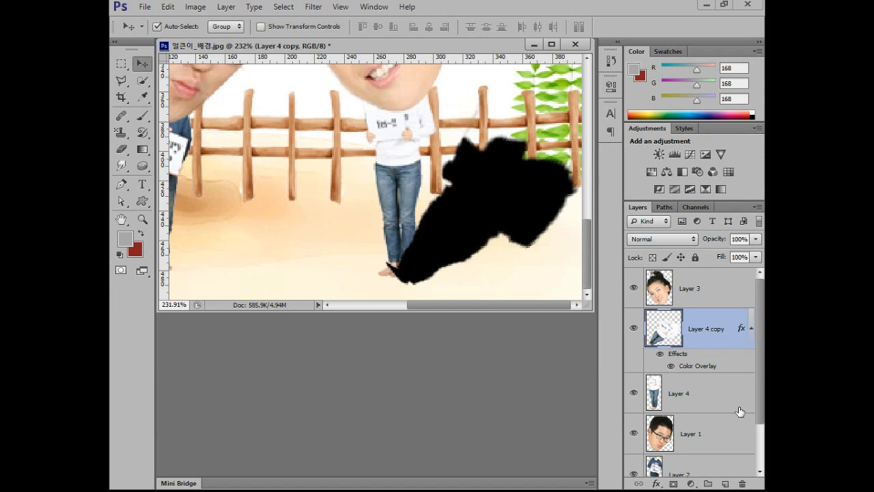
pyautogui.moveTo(740, 411); pyautogui.dragTo(740, 411)
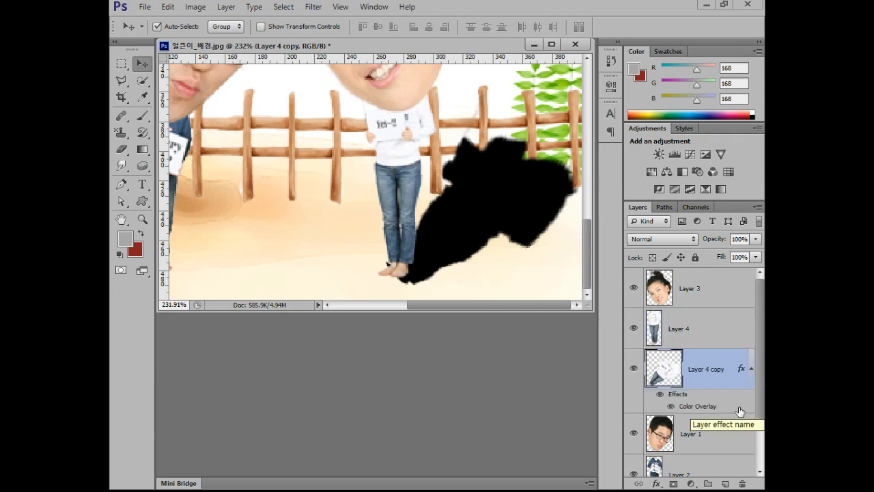
pyautogui.hotkey('ctrl', 'z')
pyautogui.hotkey('ctrl', 'z')
pyautogui.hotkey('ctrl', 'z')
pyautogui.hotkey('ctrl', 'z')
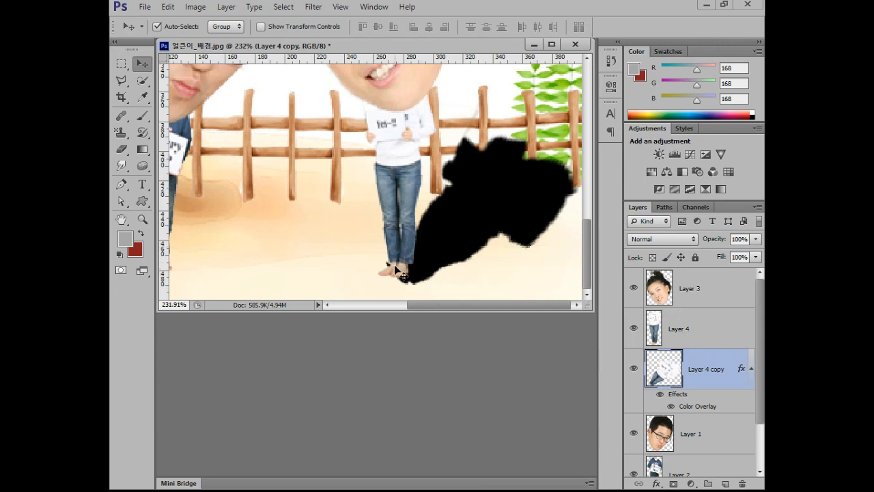
# Nudge the shadow slightly up and to the left so that it starts at the woman's feet.
pyautogui.press('Up')
pyautogui.press('Up')
pyautogui.press('Up')
pyautogui.press('Up')
pyautogui.press('Left')
pyautogui.press('Left')
pyautogui.press('Down')
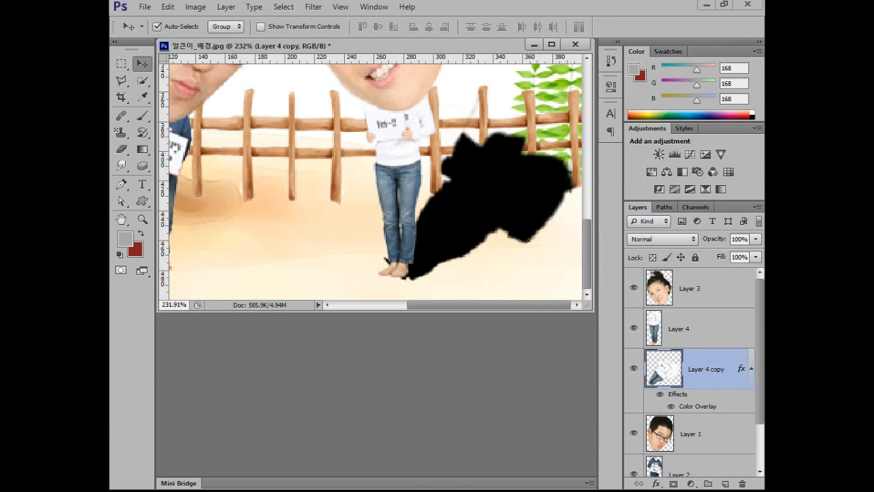
# Compare the shadow with the finished sample and soften it with a Gaussian Blur of 7.0 pixels radius.
pyautogui.hotkey('alt', 'Tab')
pyautogui.moveTo(391, 155); pyautogui.dragTo(422, 63)
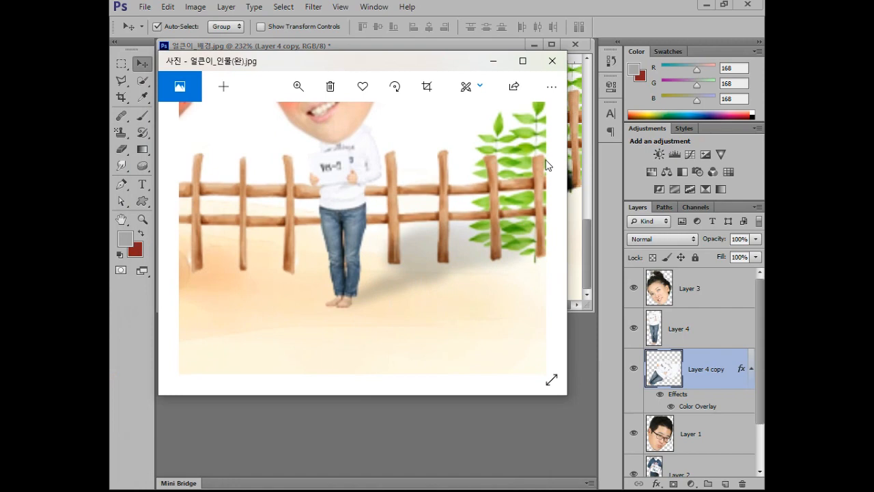
pyautogui.hotkey('alt', 'Tab')
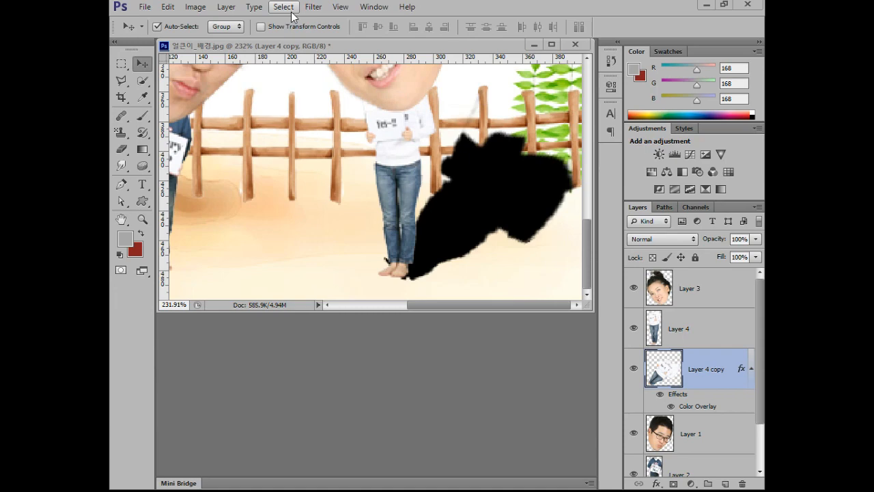
pyautogui.click(318, 10)
pyautogui.moveTo(345, 137)
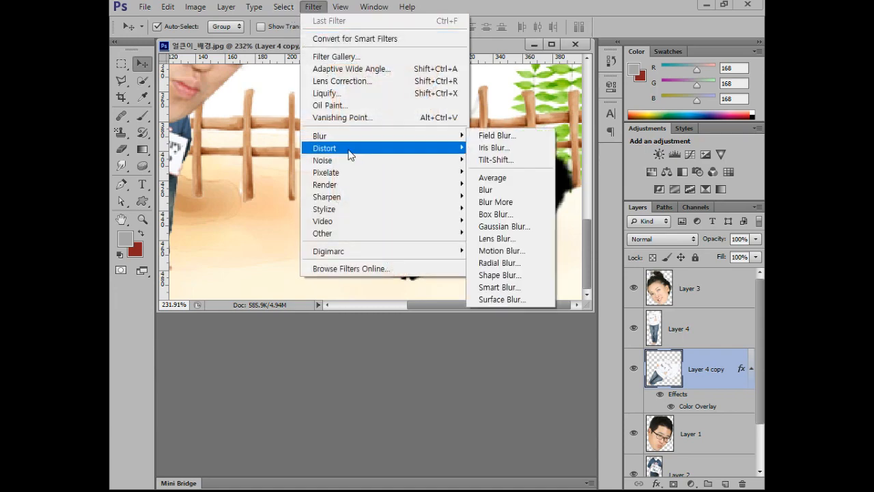
pyautogui.click(520, 226)
pyautogui.moveTo(504, 243); pyautogui.dragTo(261, 279)
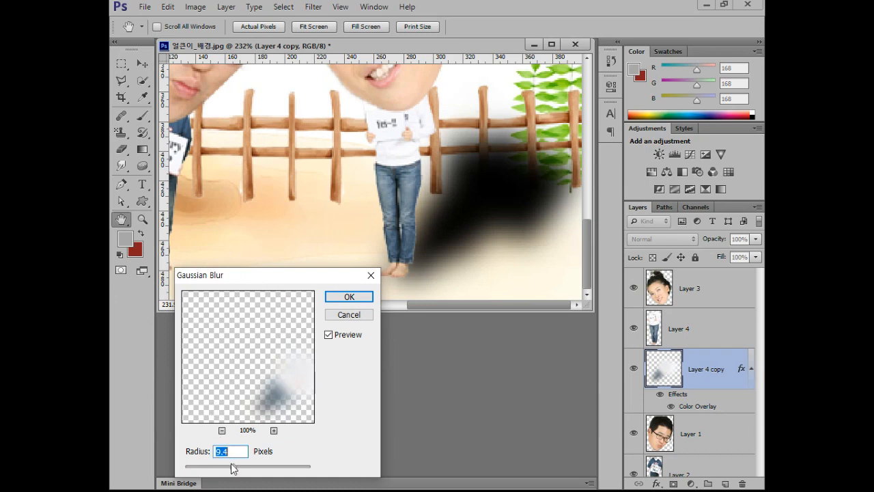
pyautogui.moveTo(233, 469); pyautogui.dragTo(253, 468)
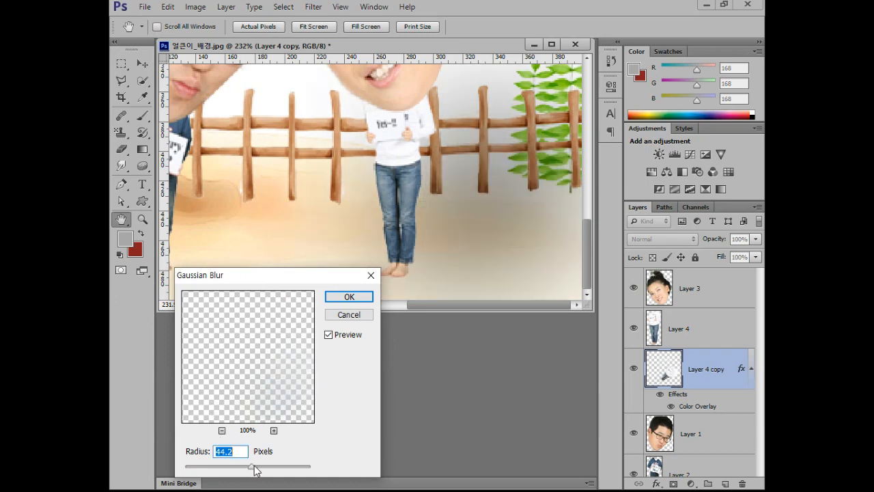
pyautogui.moveTo(256, 470); pyautogui.dragTo(228, 470)
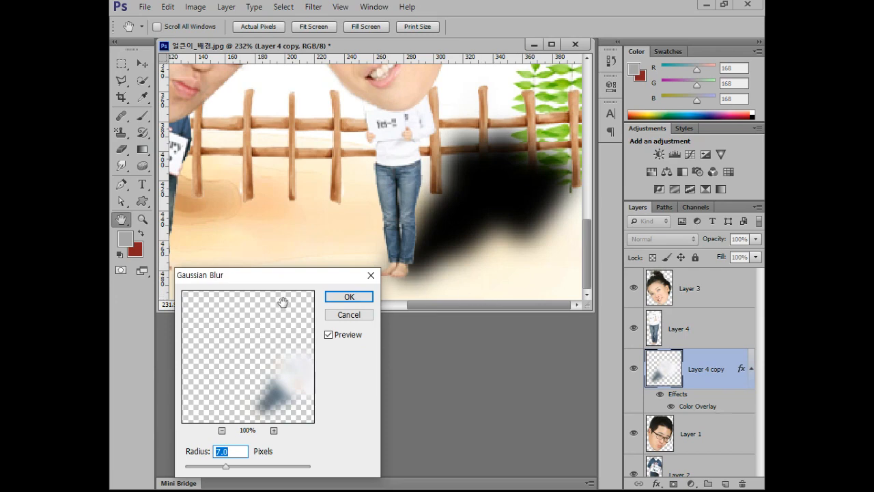
pyautogui.moveTo(281, 283); pyautogui.dragTo(295, 250)
pyautogui.click(363, 262)
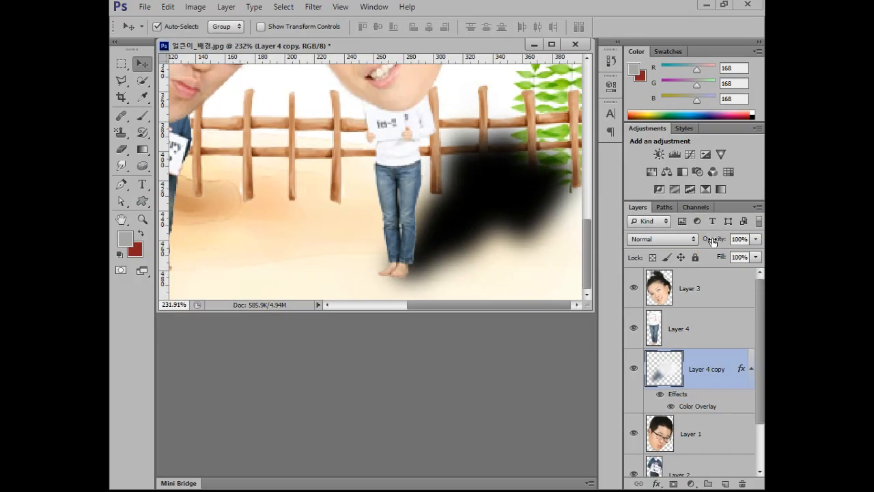
# Lower the opacity of the woman's blurred shadow layer to 27%.
pyautogui.moveTo(663, 235); pyautogui.dragTo(631, 236)
pyautogui.moveTo(698, 241); pyautogui.dragTo(668, 241)
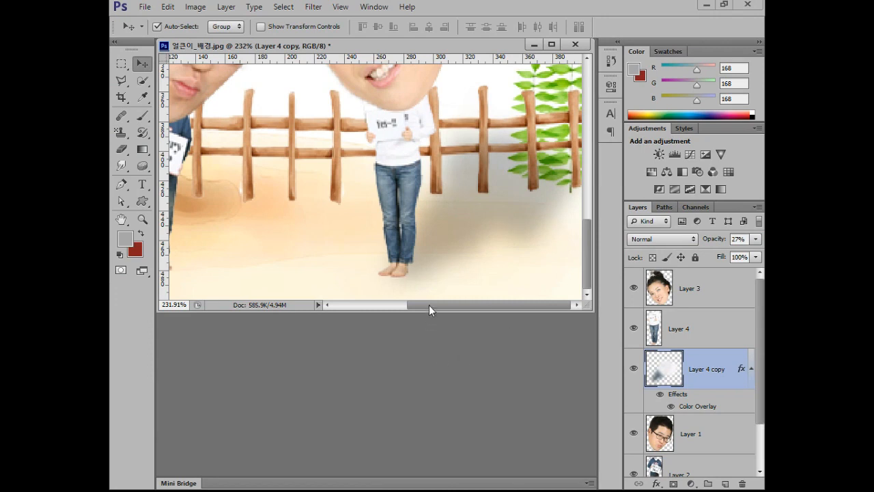
# Select the man's body layer and duplicate it, enlarging the document window to show the ground below his feet.
pyautogui.moveTo(429, 305); pyautogui.dragTo(289, 304)
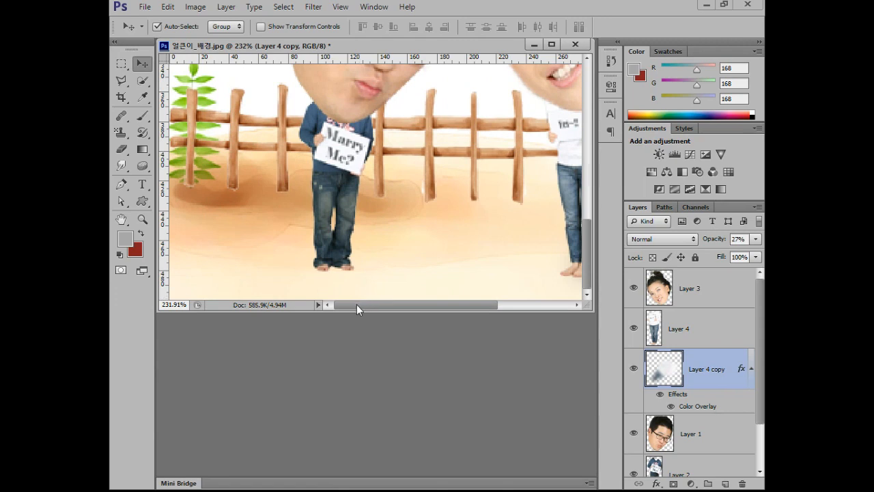
pyautogui.click(346, 167)
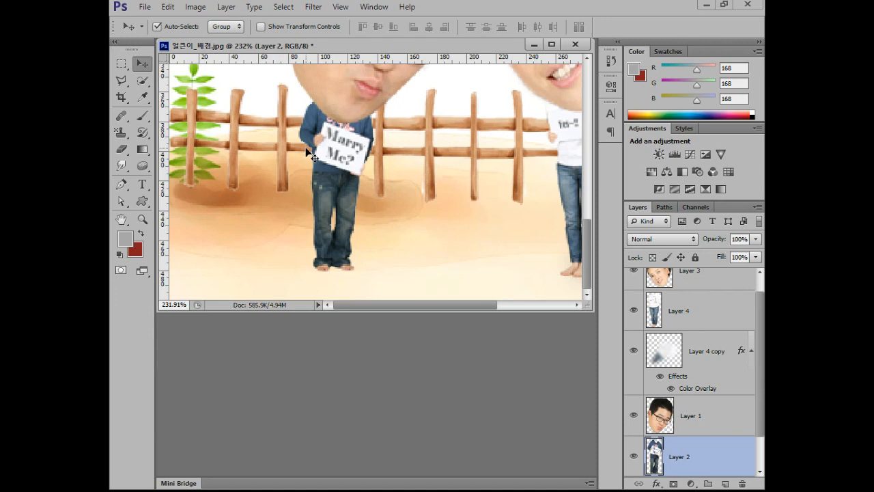
pyautogui.moveTo(585, 302); pyautogui.dragTo(584, 338)
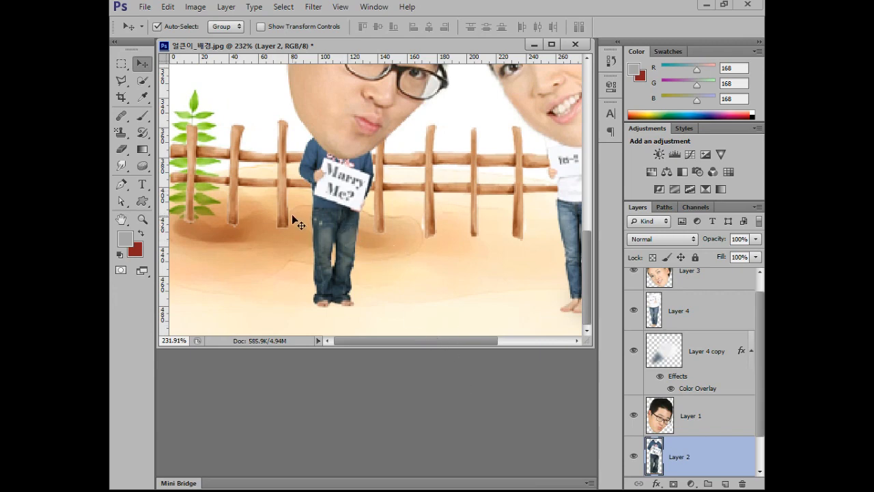
pyautogui.hotkey('ctrl', 'j')
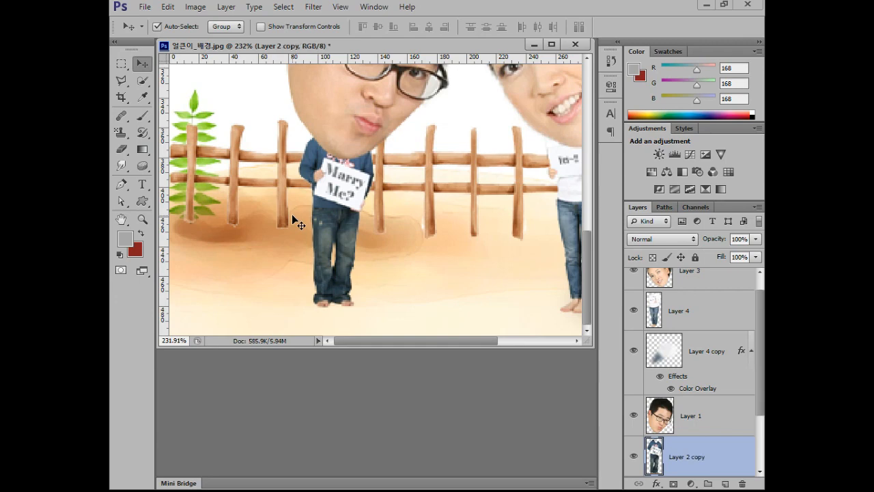
# Add a Color Overlay in black (000000) at 100% opacity to the copy of the man's body.
pyautogui.scroll(-2, 736, 412)
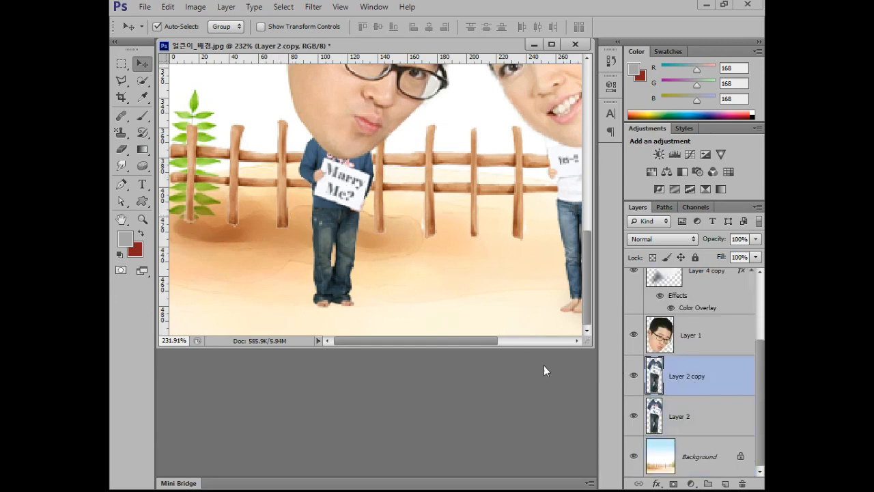
pyautogui.click(659, 483)
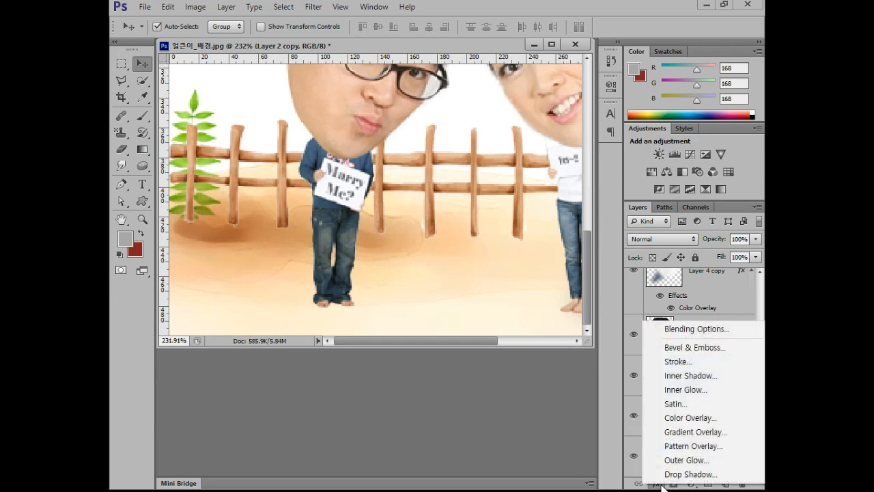
pyautogui.click(674, 420)
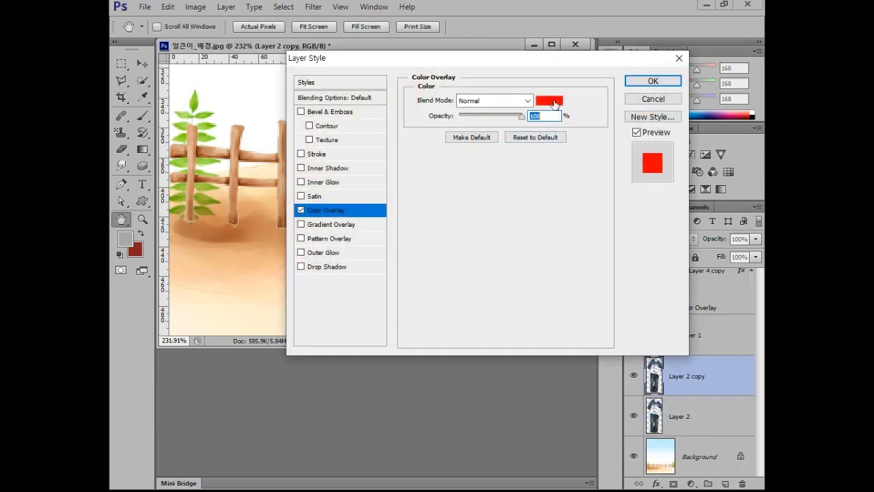
pyautogui.moveTo(454, 59); pyautogui.dragTo(571, 69)
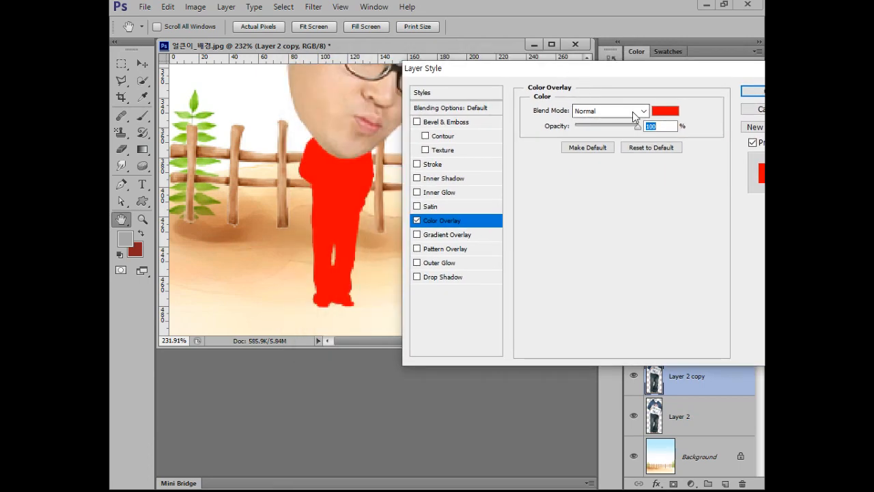
pyautogui.click(665, 110)
pyautogui.click(326, 294)
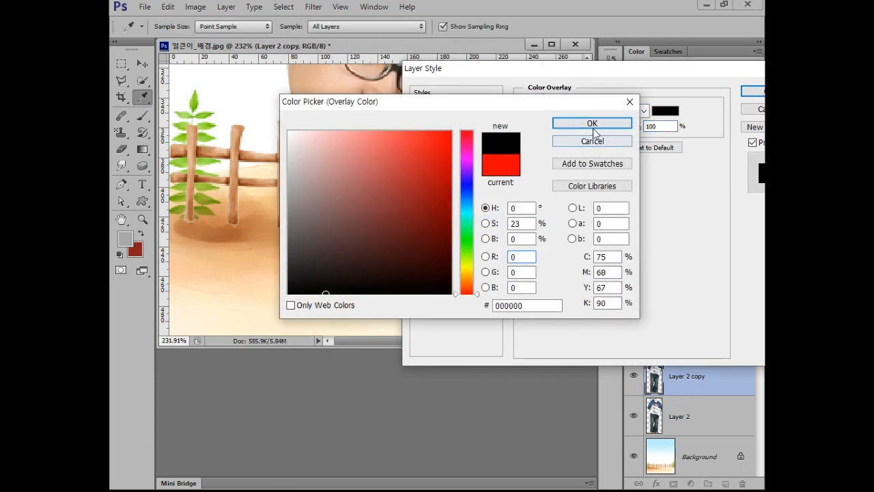
pyautogui.click(594, 128)
pyautogui.click(751, 91)
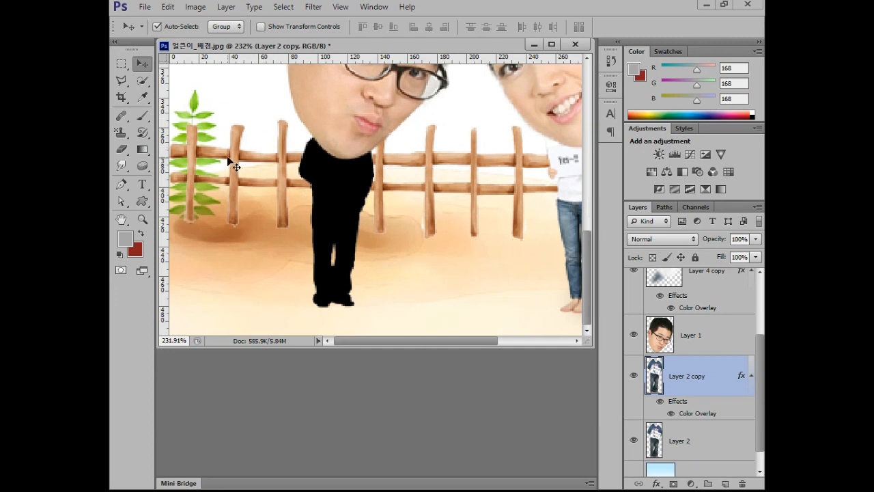
pyautogui.hotkey('ctrl', 't')
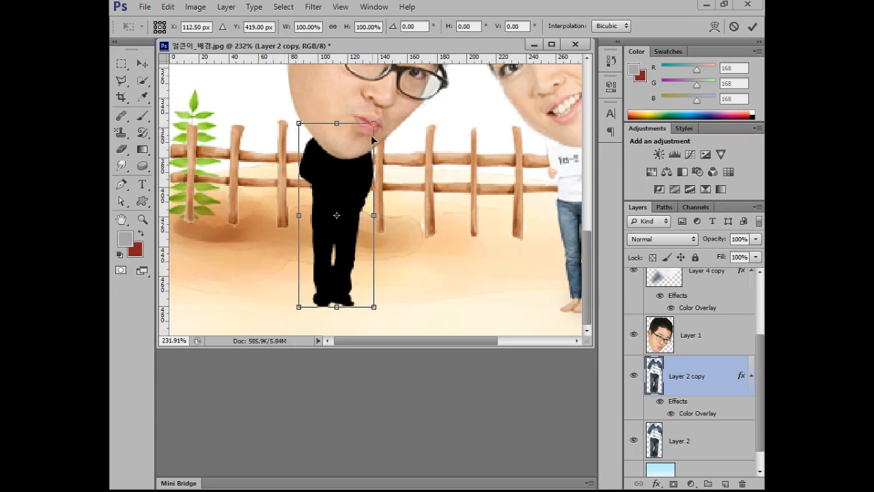
pyautogui.keyDown('ctrl'); pyautogui.moveTo(375, 125); pyautogui.dragTo(421, 125); pyautogui.keyUp('ctrl')
pyautogui.keyDown('ctrl'); pyautogui.moveTo(299, 124); pyautogui.dragTo(261, 121); pyautogui.keyUp('ctrl')
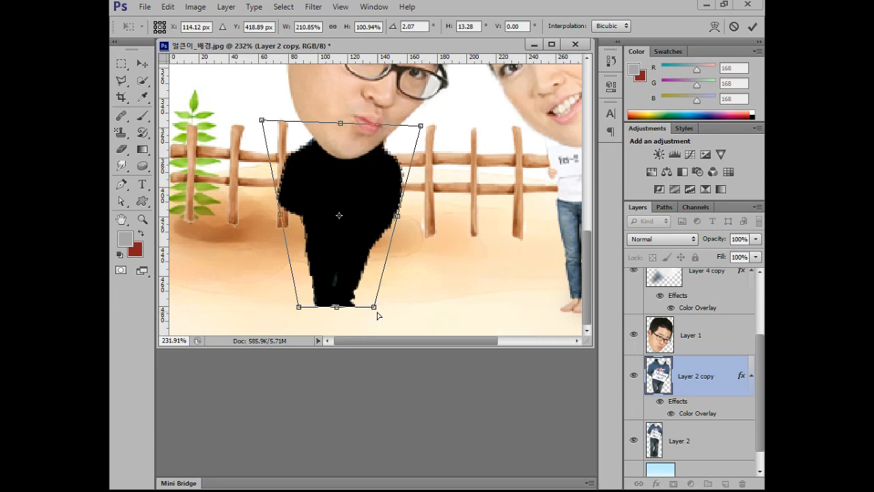
pyautogui.keyDown('ctrl'); pyautogui.moveTo(377, 311); pyautogui.dragTo(360, 310); pyautogui.keyUp('ctrl')
pyautogui.keyDown('ctrl'); pyautogui.moveTo(299, 307); pyautogui.dragTo(312, 307); pyautogui.keyUp('ctrl')
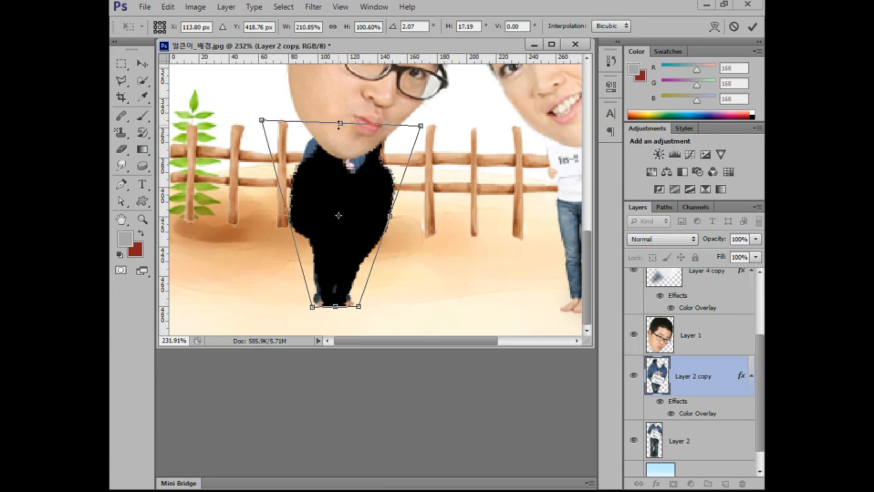
pyautogui.moveTo(258, 111); pyautogui.dragTo(177, 179)
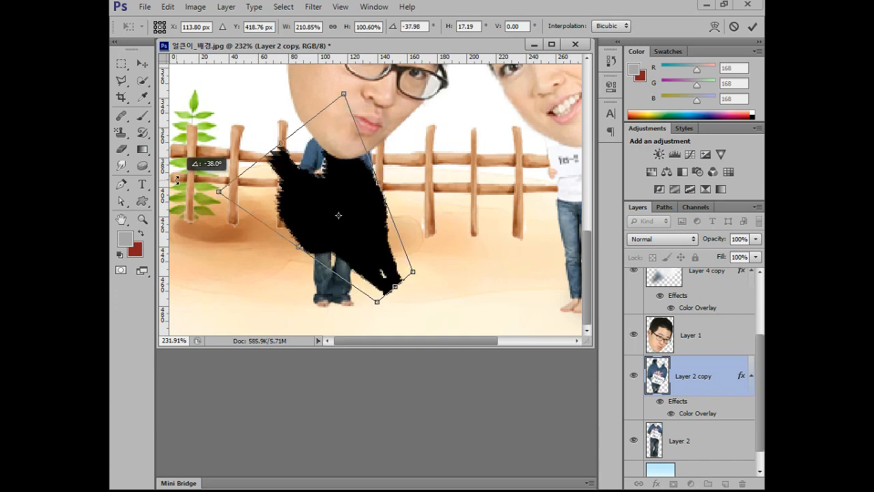
pyautogui.moveTo(382, 262); pyautogui.dragTo(324, 280)
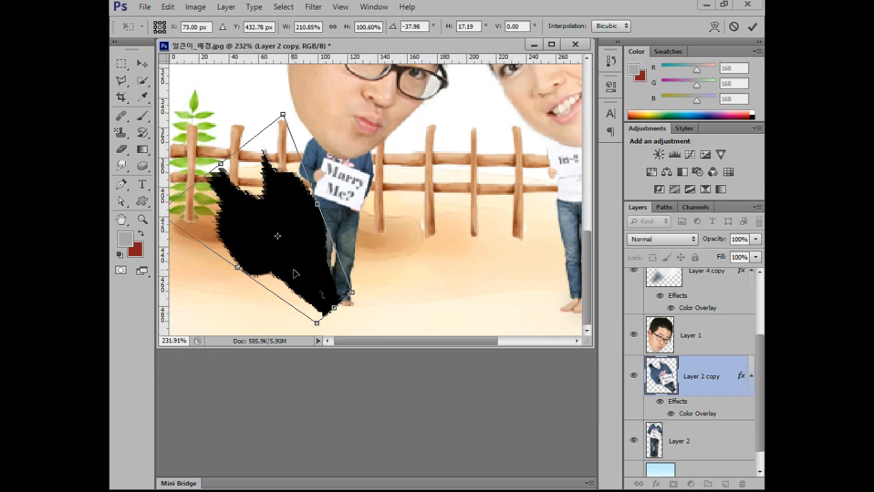
pyautogui.hotkey('ctrl', 'z')
pyautogui.hotkey('ctrl', 'z')
pyautogui.hotkey('ctrl', 'z')
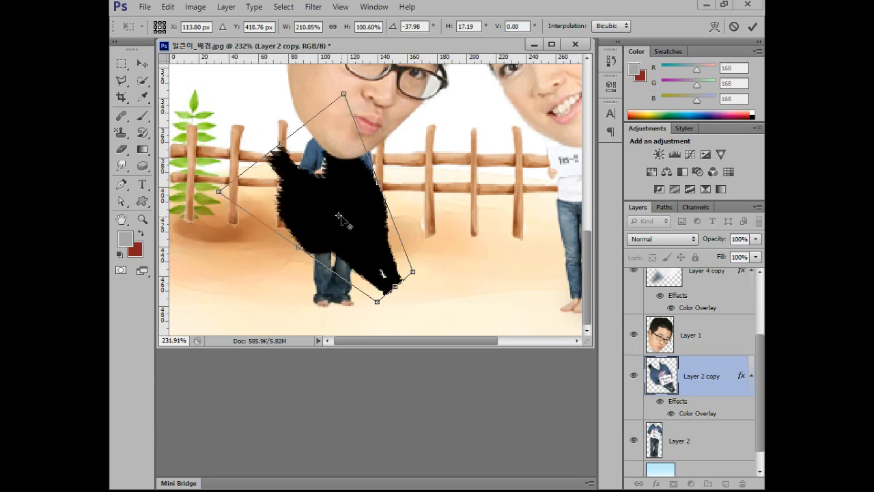
pyautogui.press('Escape')
# Distort the man's black silhouette with a flared upper end and narrowed foot end, and place the transform's pivot at the feet.
pyautogui.hotkey('ctrl', 't')
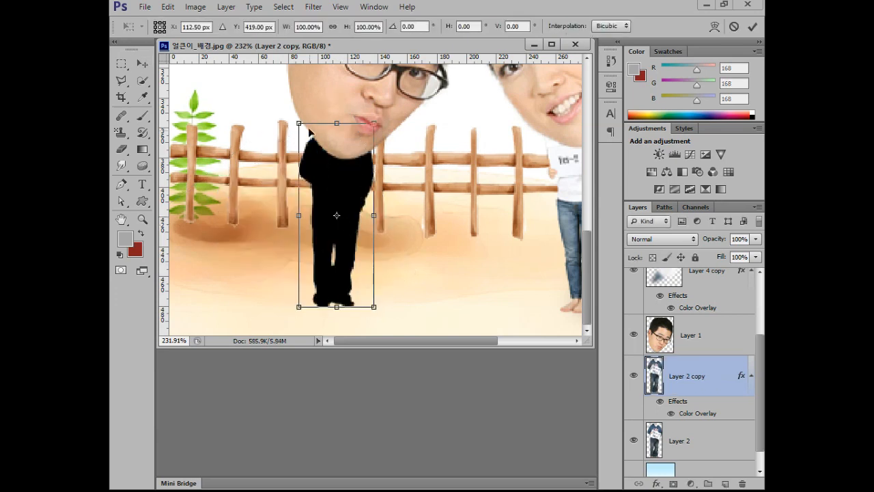
pyautogui.moveTo(299, 124); pyautogui.dragTo(260, 125)
pyautogui.moveTo(373, 123); pyautogui.dragTo(404, 124)
pyautogui.moveTo(338, 221); pyautogui.dragTo(362, 307)
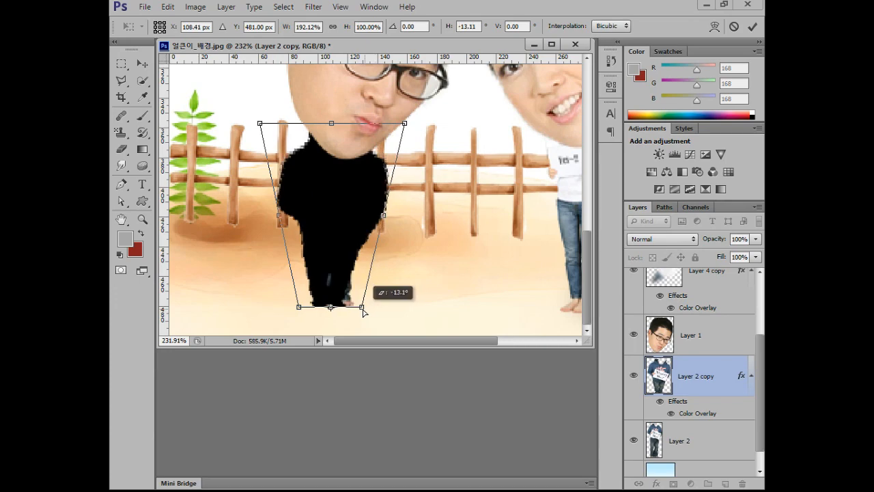
pyautogui.moveTo(303, 311); pyautogui.dragTo(309, 308)
# Rotate the black silhouette about 51° counter-clockwise around the feet onto the ground and apply the transform.
pyautogui.moveTo(418, 120); pyautogui.dragTo(250, 137)
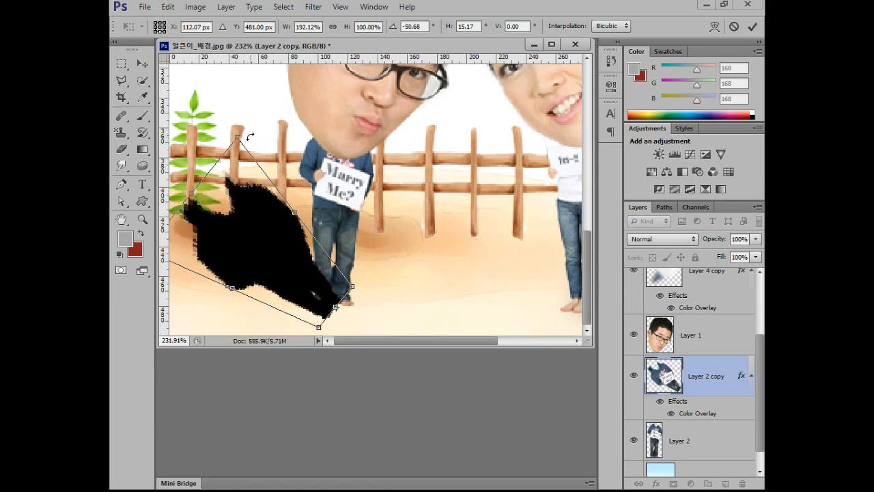
pyautogui.press('Return')
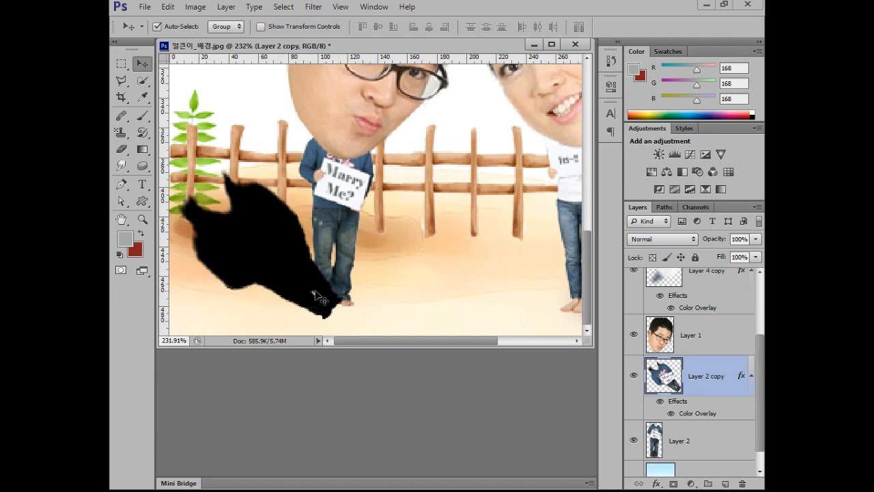
# Place the shadow layer directly beneath the man's body layer and nudge it slightly up to meet his feet.
pyautogui.hotkey('ctrl', '[')
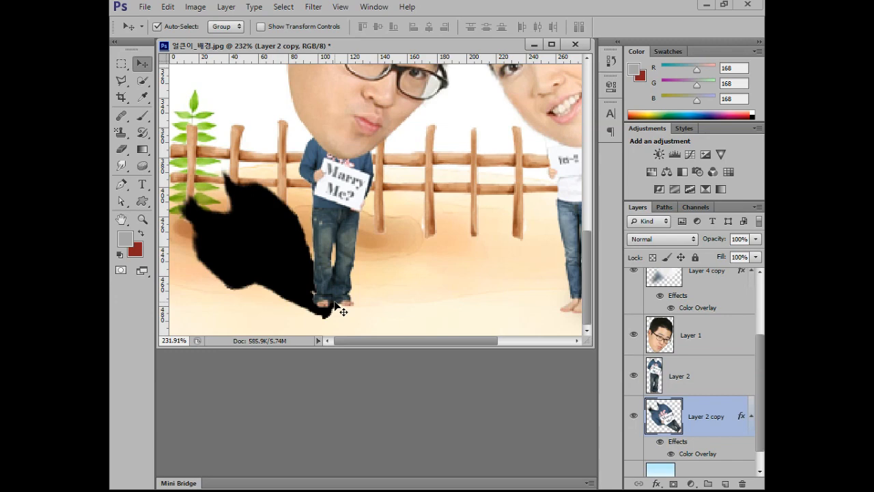
pyautogui.press('Up')
pyautogui.press('Up')
pyautogui.press('Up')
pyautogui.press('Up')
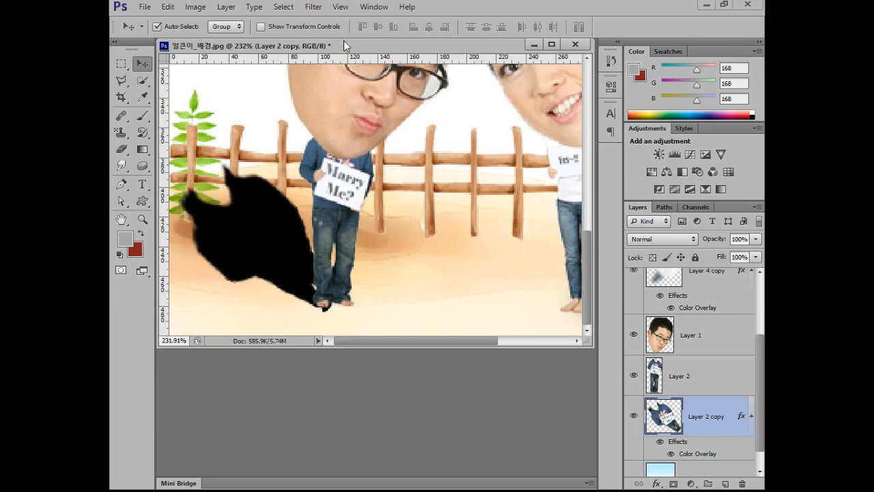
# Soften the man's shadow with a Gaussian Blur of 7.0 pixels radius.
pyautogui.click(314, 8)
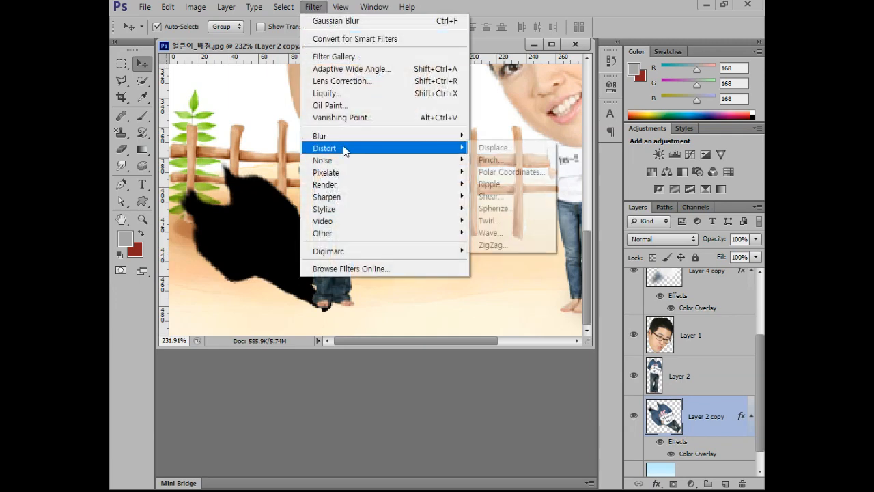
pyautogui.moveTo(348, 137)
pyautogui.click(533, 230)
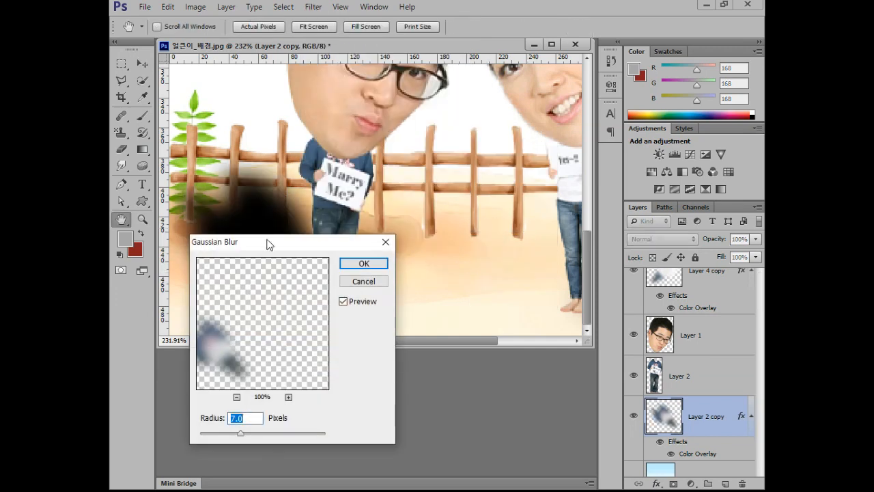
pyautogui.moveTo(267, 244); pyautogui.dragTo(449, 301)
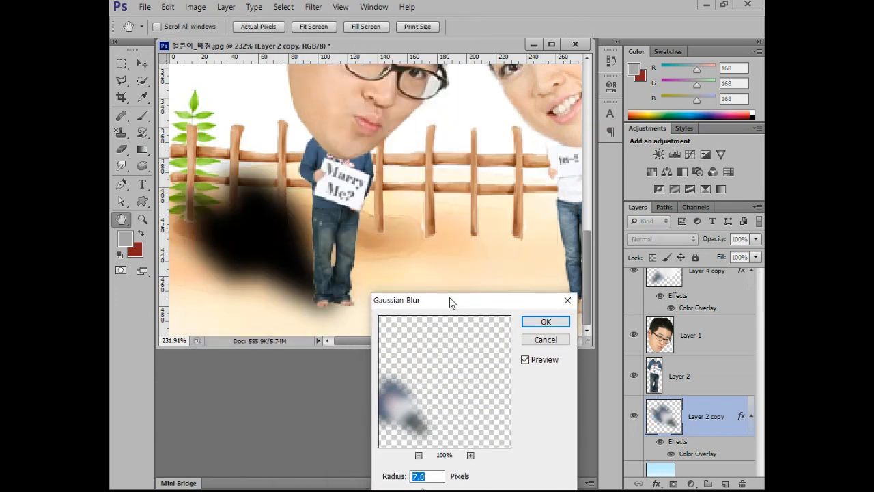
pyautogui.click(547, 321)
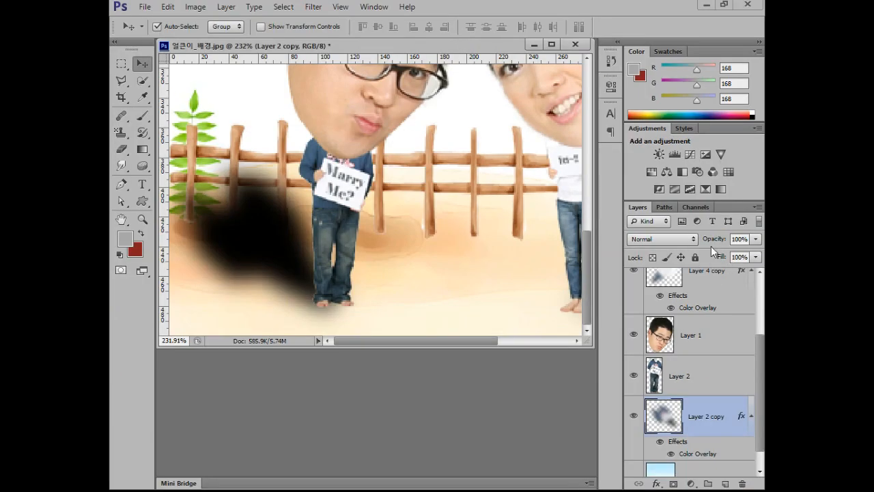
# Lower the opacity of the man's shadow layer to 37%.
pyautogui.moveTo(655, 233); pyautogui.dragTo(623, 226)
pyautogui.moveTo(695, 242); pyautogui.dragTo(675, 244)
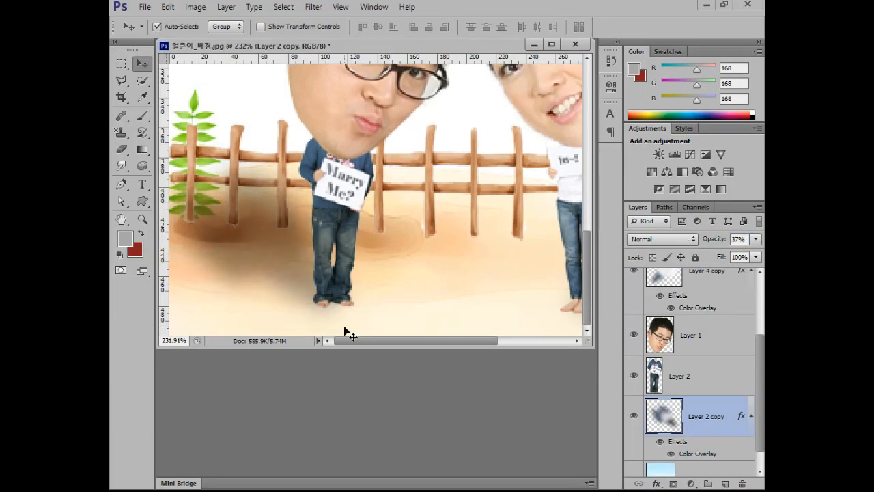
# View the composite at 100% and hide and reshow both shadow layers to compare the picture with and without them.
pyautogui.doubleClick(142, 219)
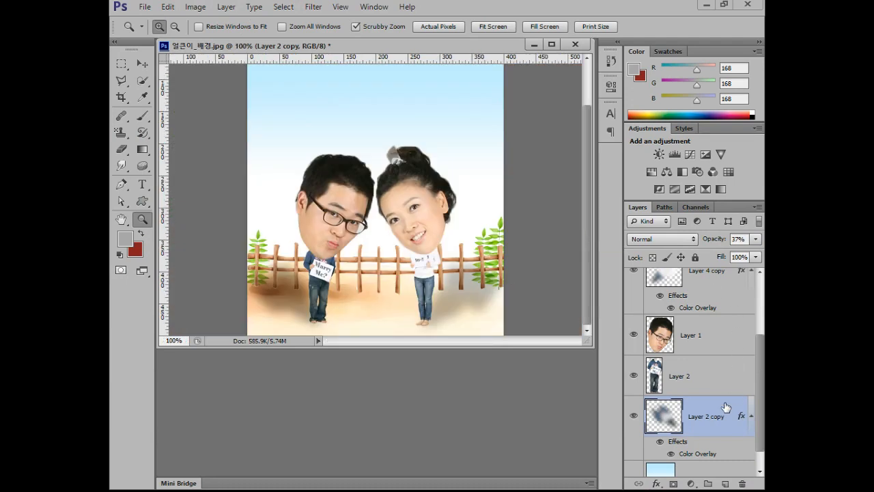
pyautogui.click(635, 417)
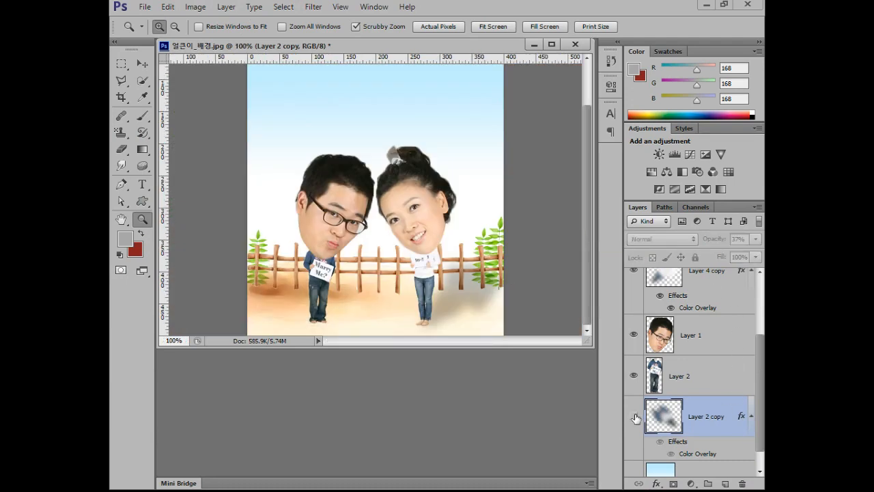
pyautogui.click(634, 272)
pyautogui.click(634, 272)
pyautogui.click(635, 417)
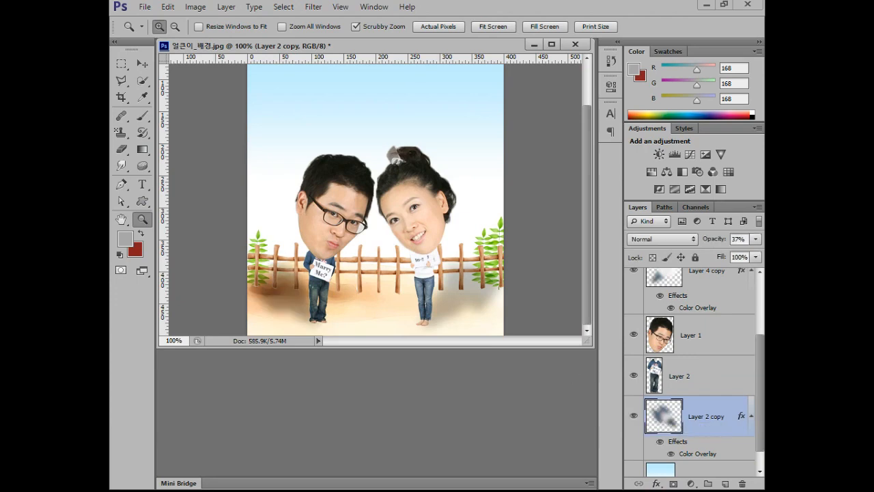
# Switch to the Photos app and maximize the finished sample picture to examine its blush, hearts and lettering.
pyautogui.hotkey('alt', 'Tab')
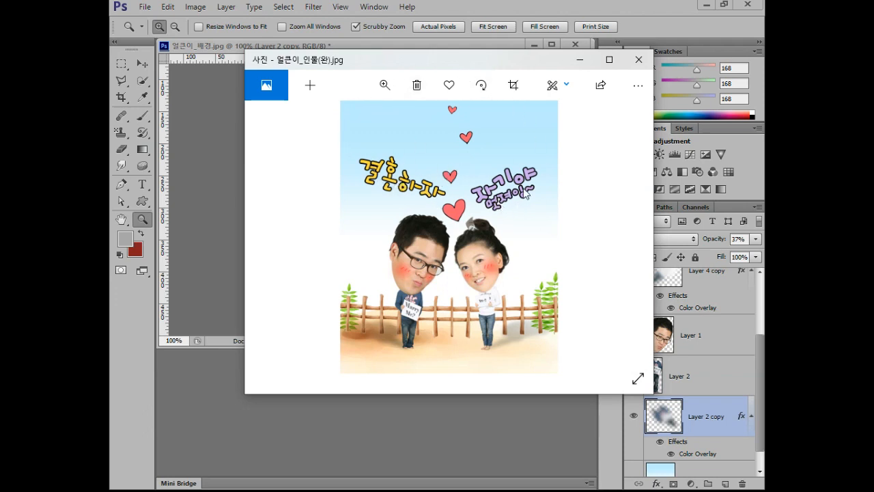
pyautogui.doubleClick(505, 63)
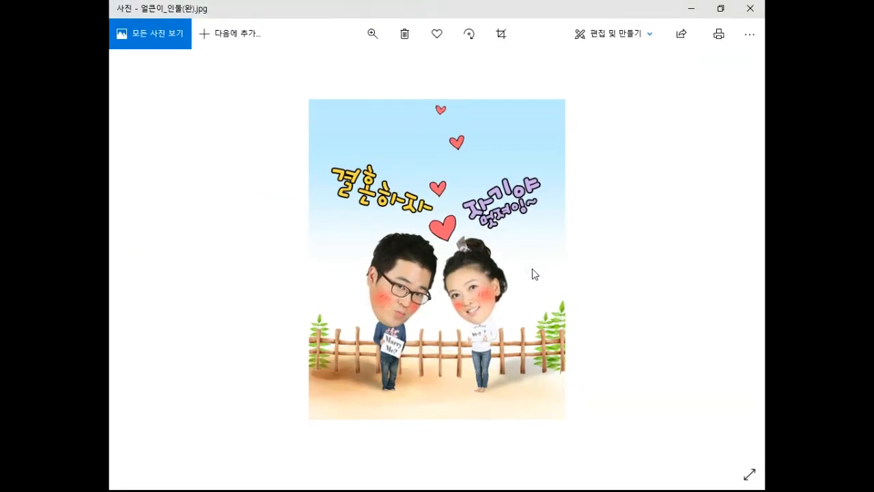